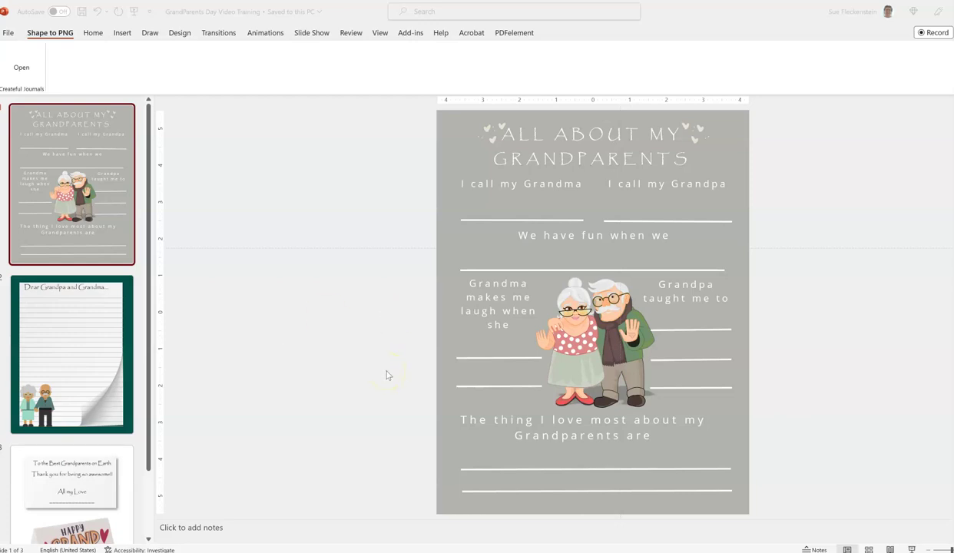
Step: Restore the Sept folder window, move it up-left, and look inside Sept Calendars
mouse_move(510, 552)
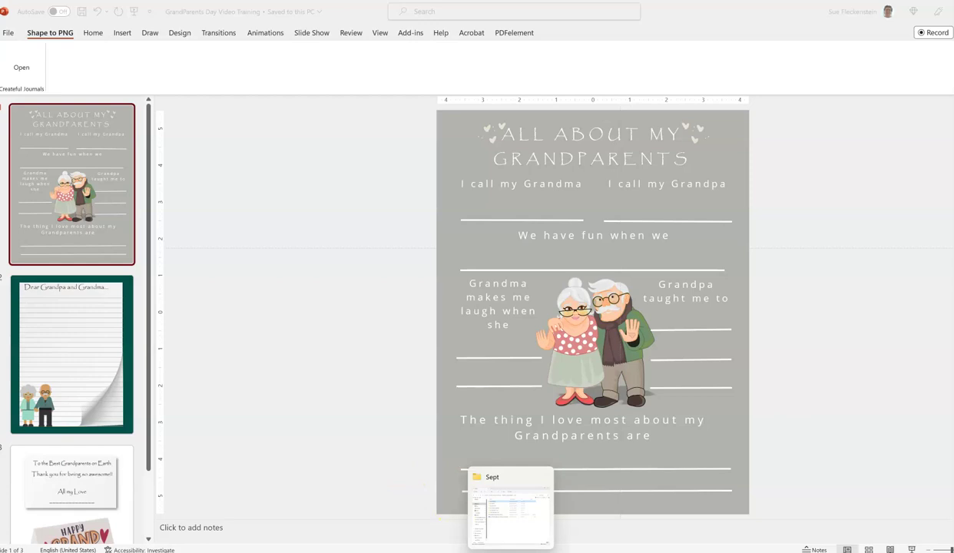
left_click(510, 510)
left_click_drag(593, 108, 530, 73)
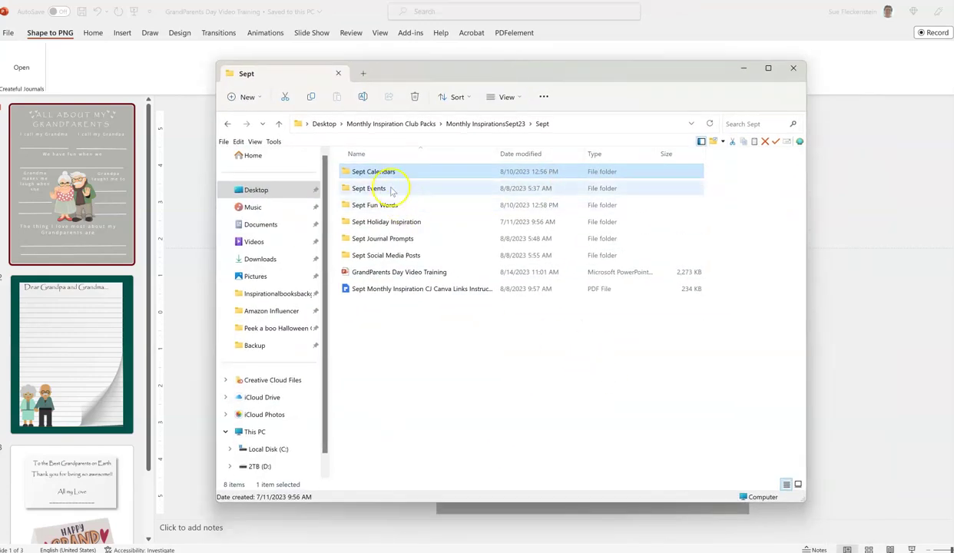
double_click(381, 171)
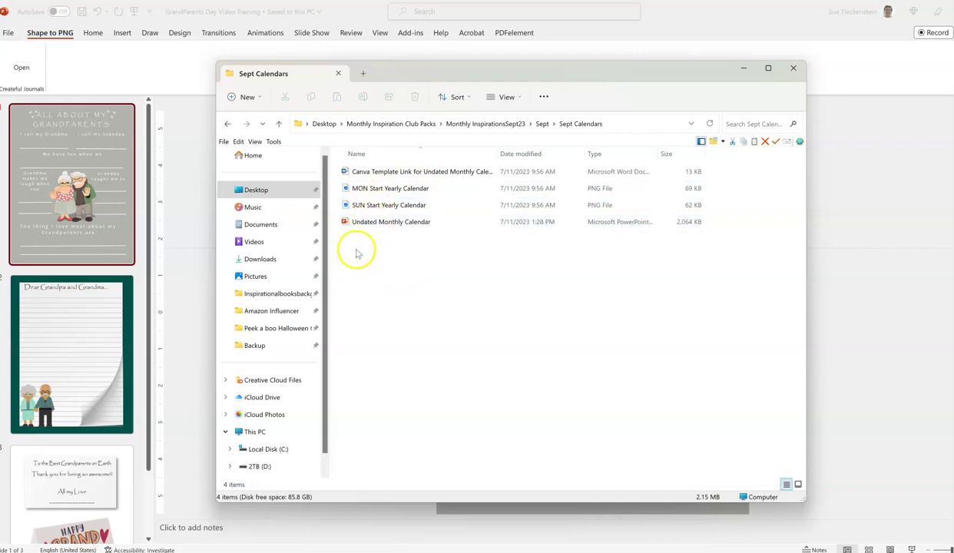
left_click(346, 228)
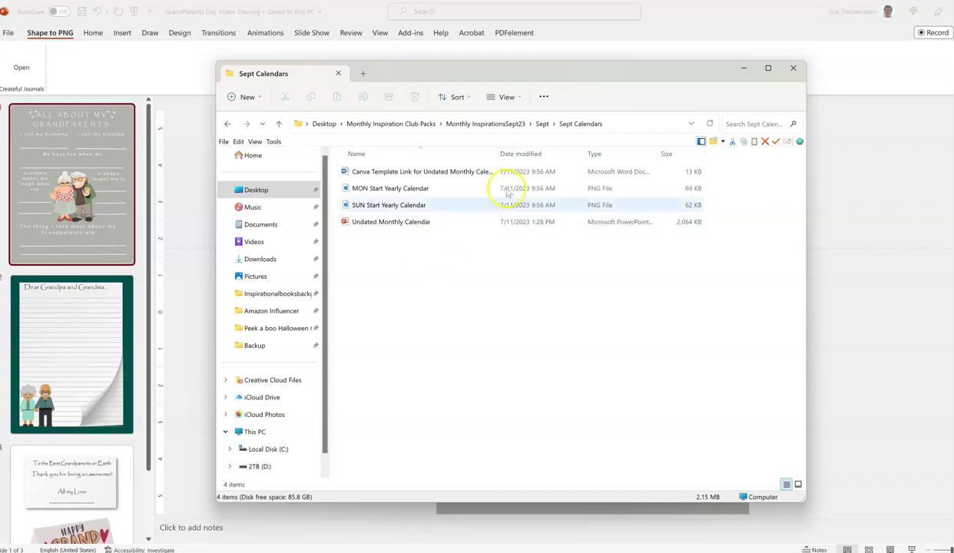
Step: Browse the Sept Events folder, then open the Sept Fun Words folder
left_click(542, 124)
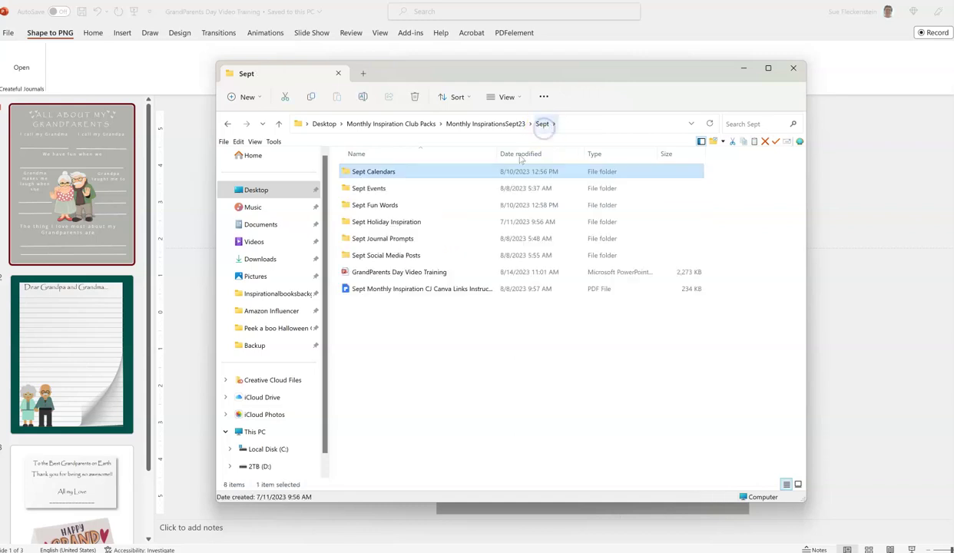
left_click(435, 189)
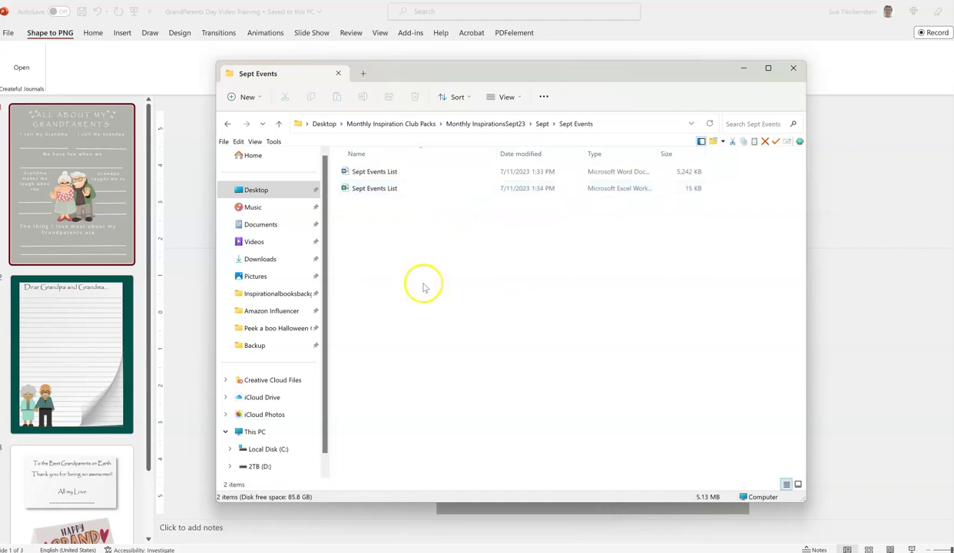
left_click(361, 193)
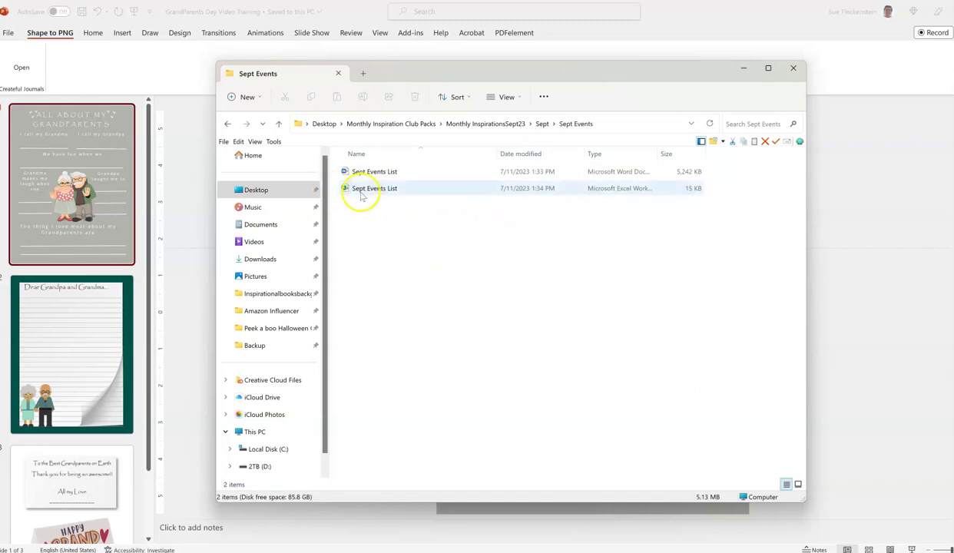
left_click(383, 230)
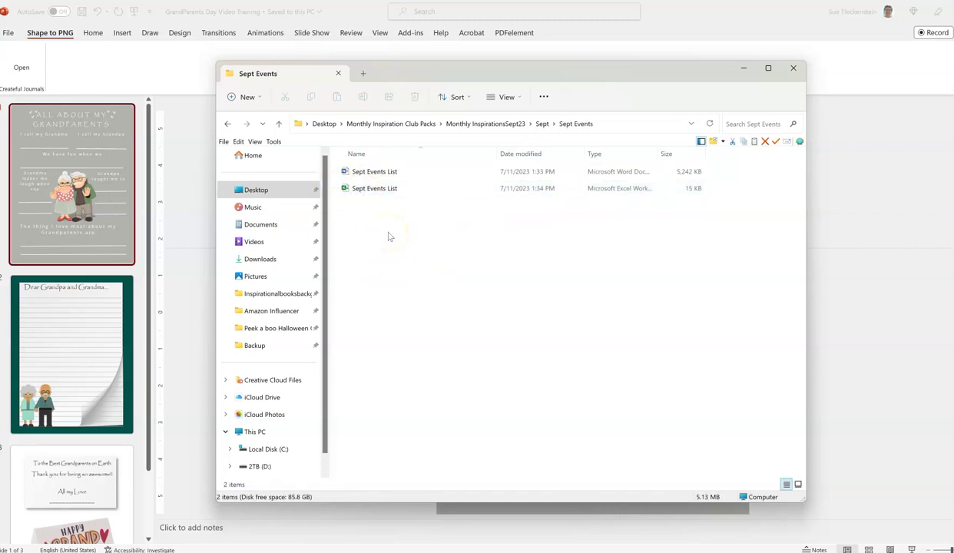
left_click(542, 124)
double_click(447, 208)
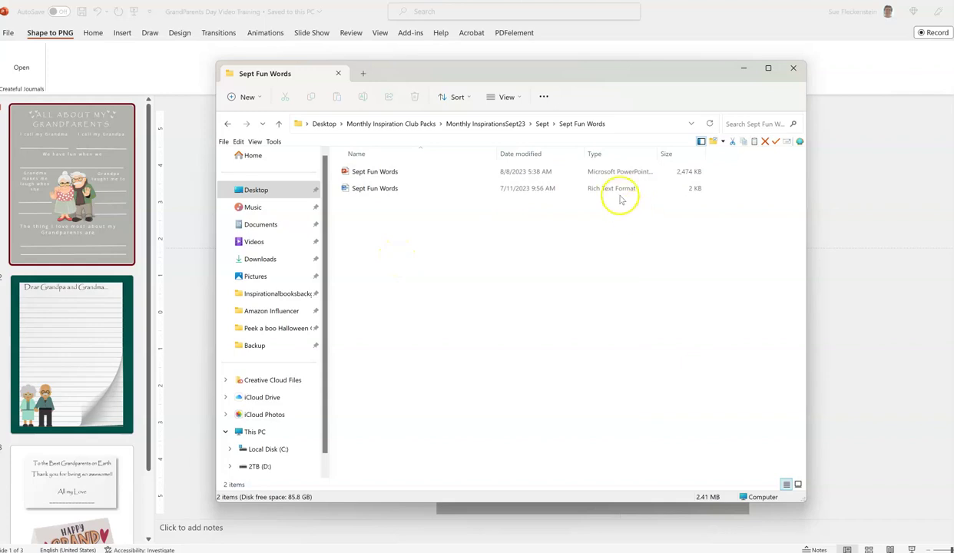
Step: Browse the Sept Holiday Inspiration and Sept Journal Prompts folders
left_click(543, 123)
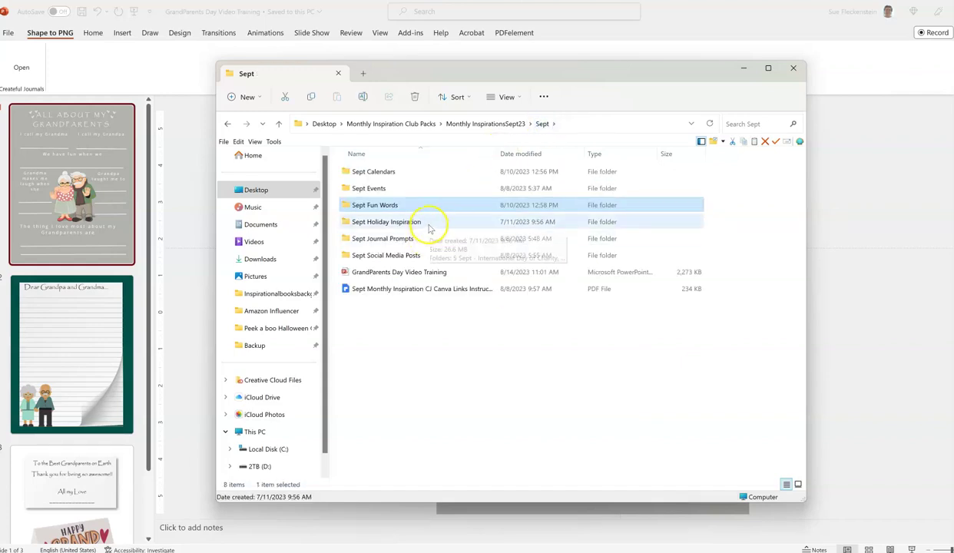
double_click(433, 222)
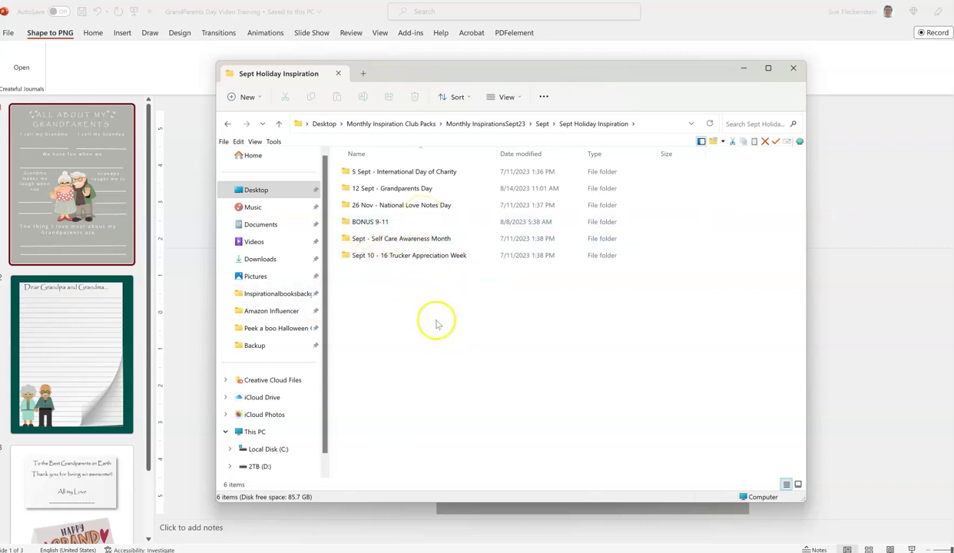
left_click(542, 123)
left_click(435, 239)
double_click(435, 239)
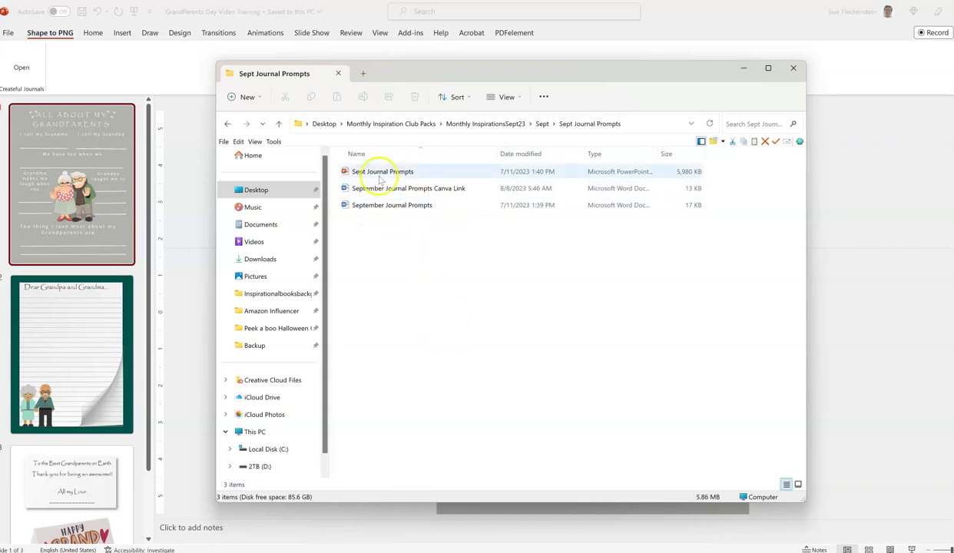
Step: Browse Sept Social Media Posts, then minimize the Sept folder window
left_click(543, 124)
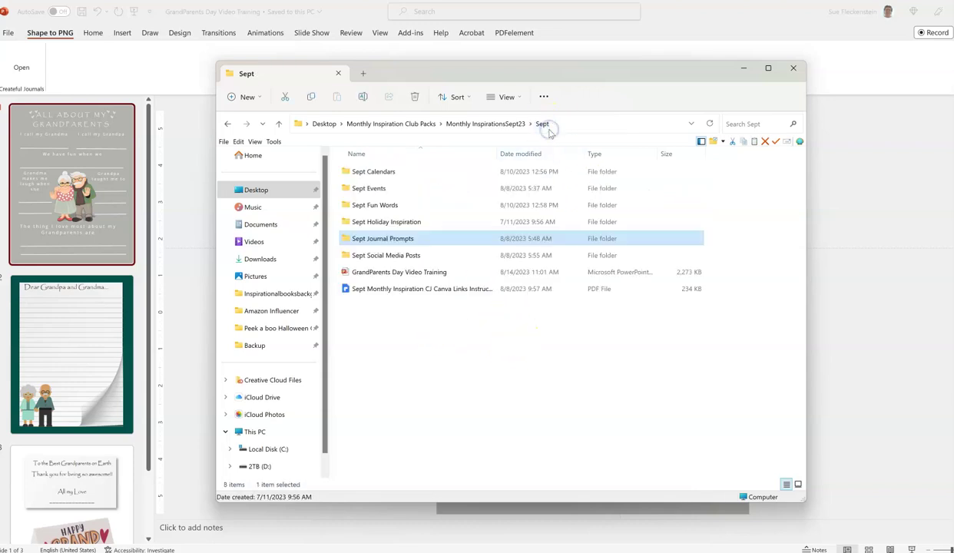
double_click(436, 258)
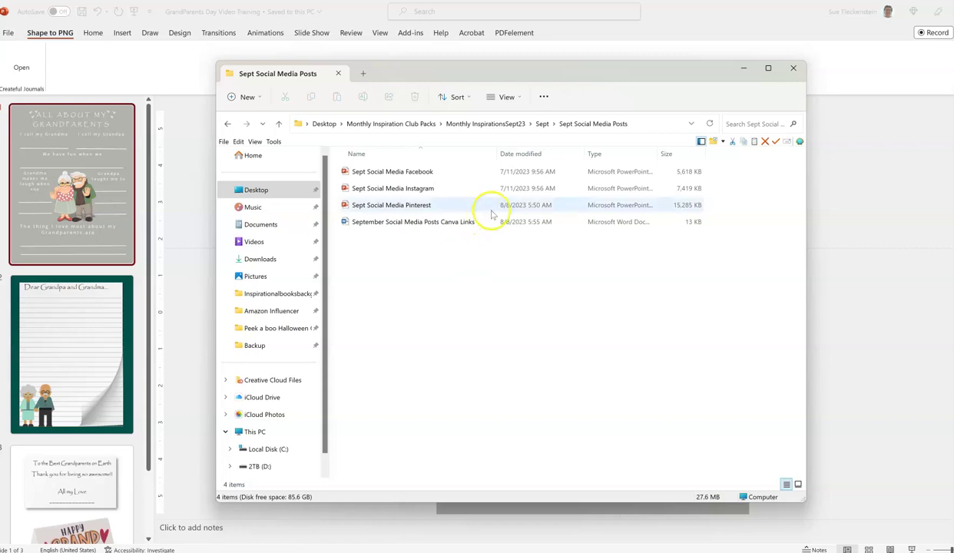
left_click(542, 126)
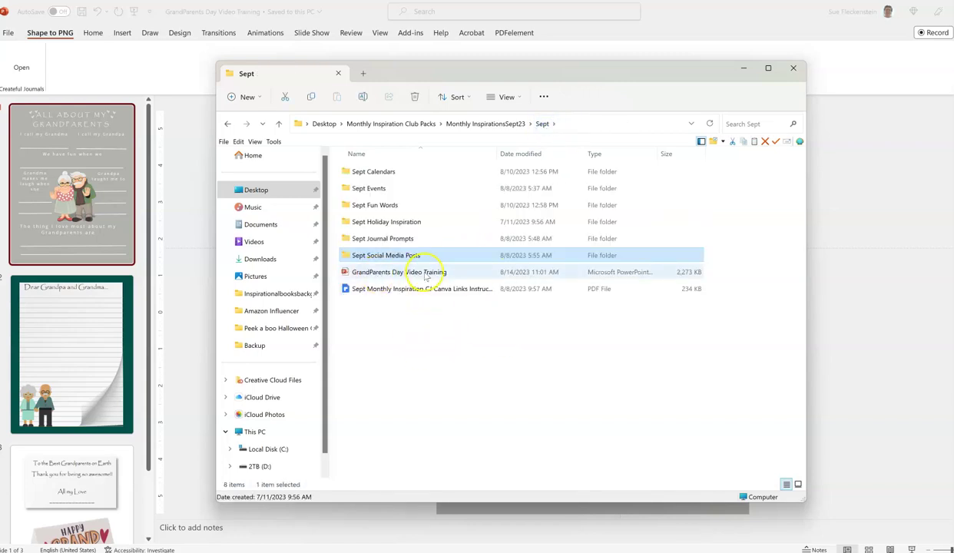
left_click(743, 68)
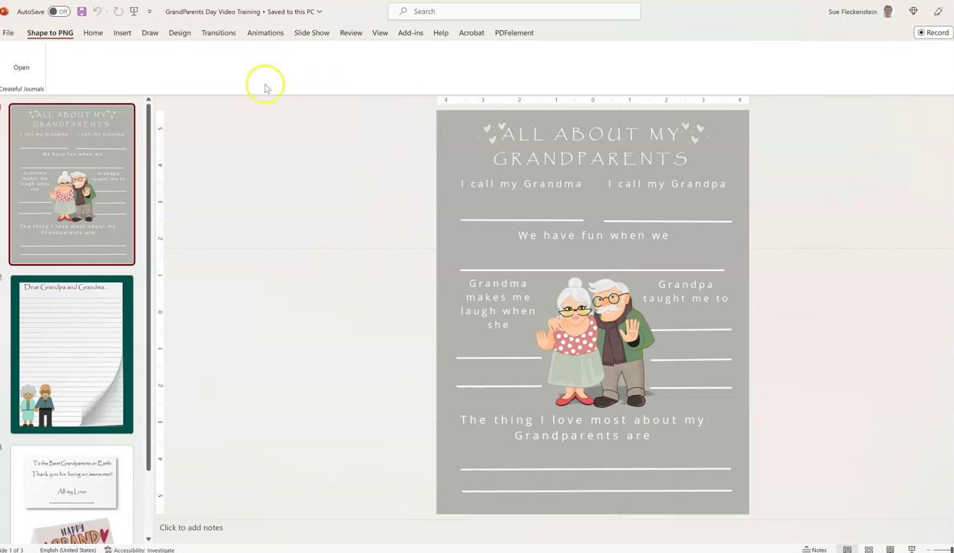
Step: Use Home > Select > Selection Pane to hide all objects on the grandparents slide
left_click(92, 33)
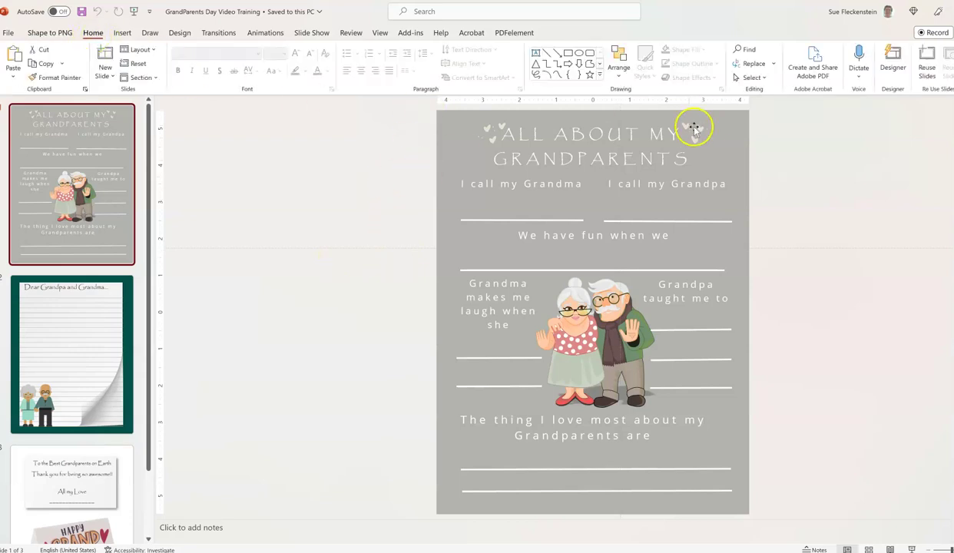
left_click(766, 77)
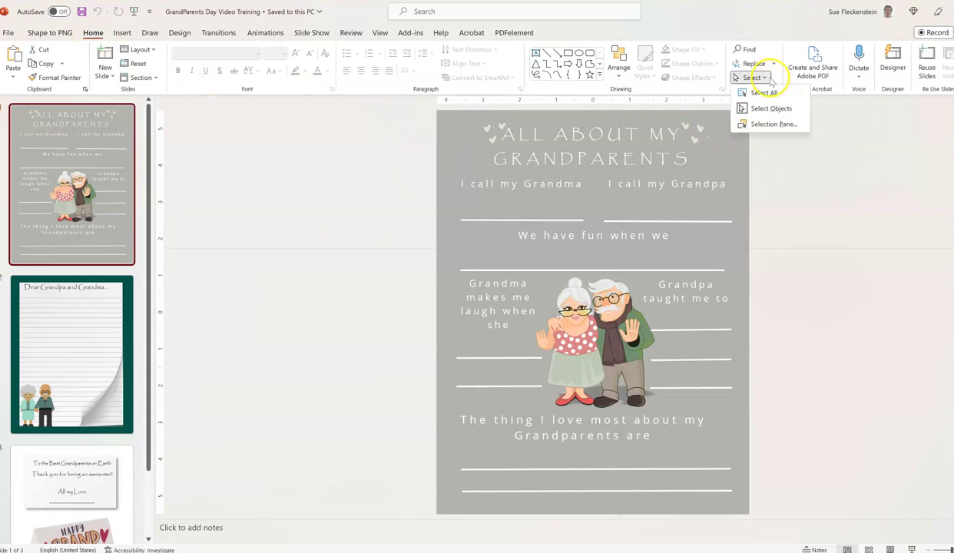
left_click(772, 124)
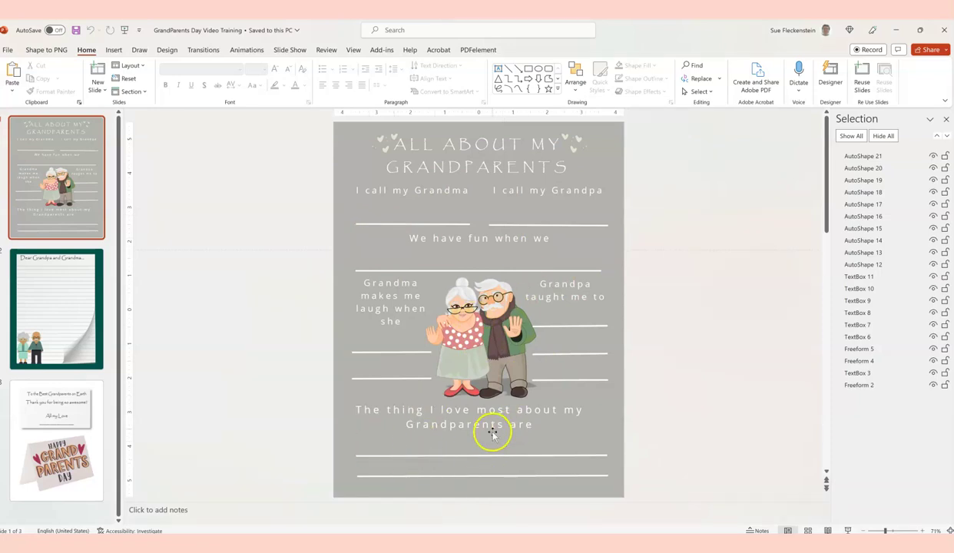
left_click(882, 137)
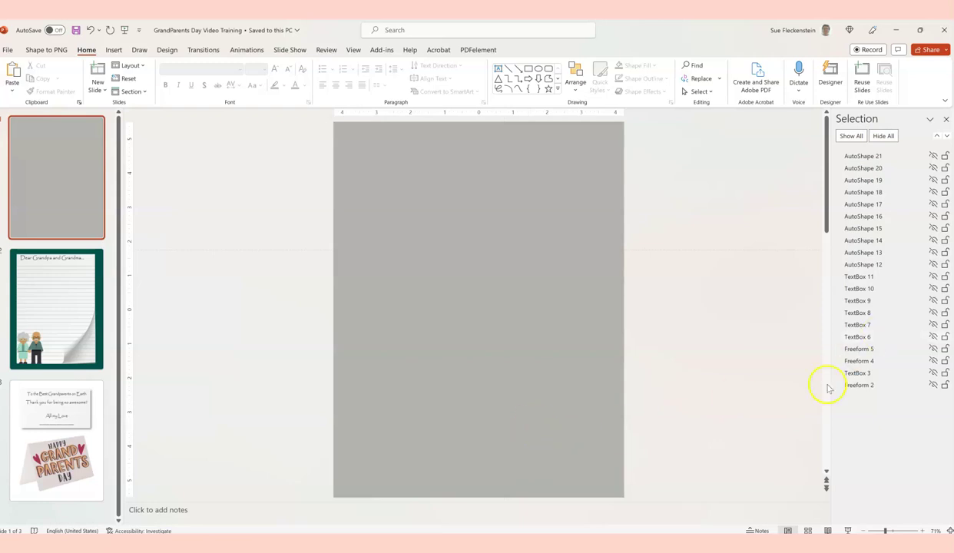
Step: Unhide the left heart and the ALL ABOUT MY GRANDPARENTS title, then select its text
left_click(874, 388)
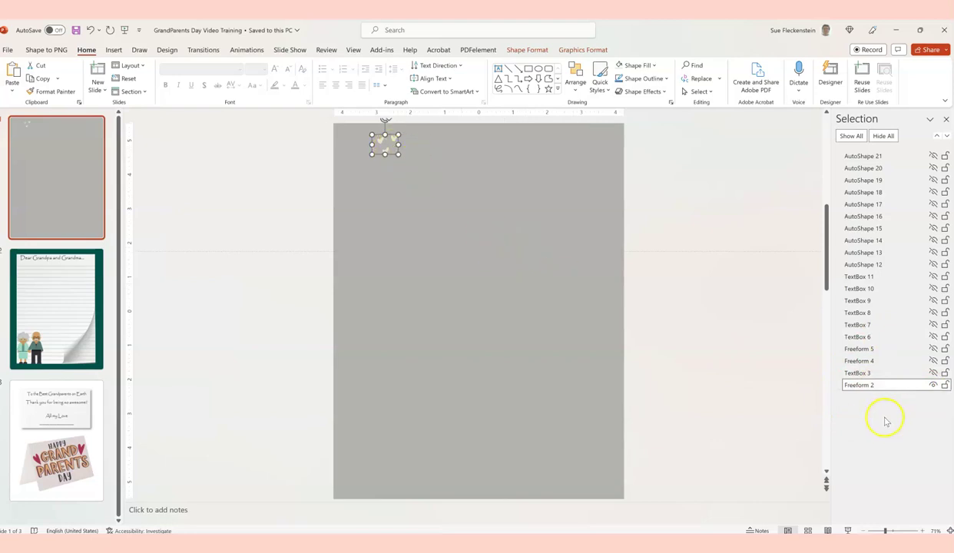
left_click(933, 373)
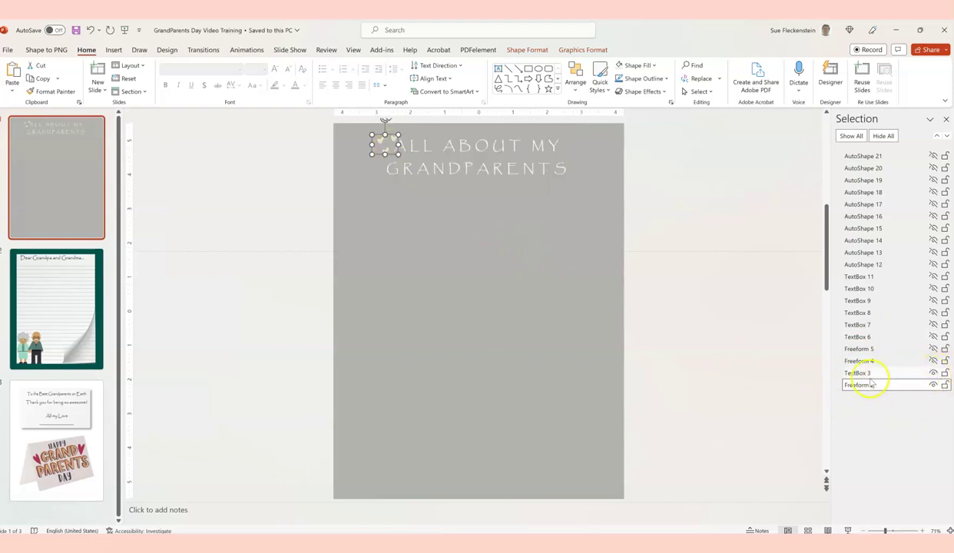
left_click(868, 374)
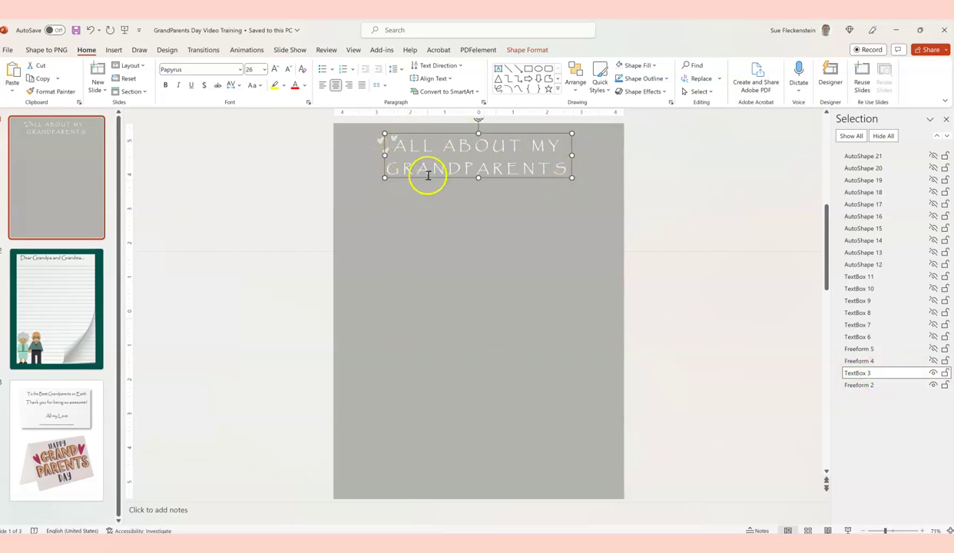
left_click_drag(391, 146, 433, 158)
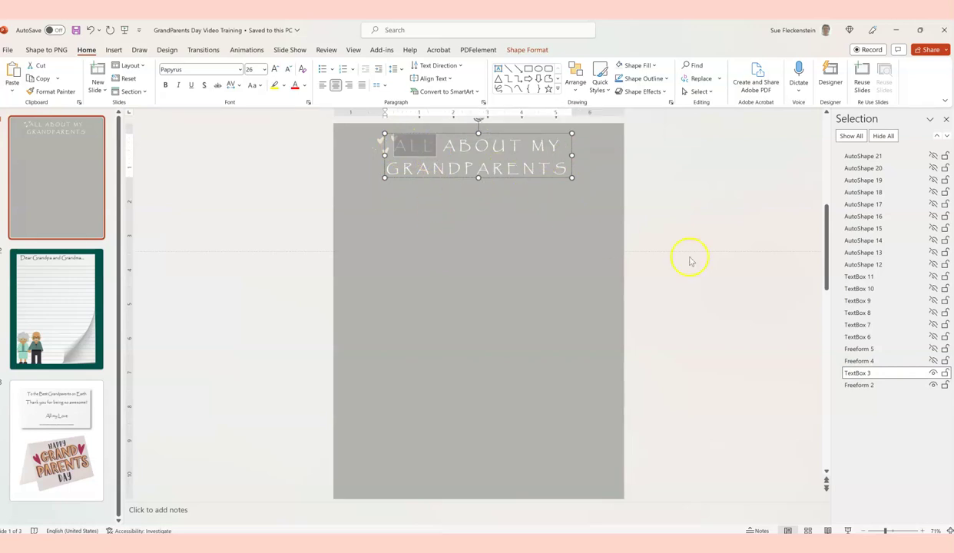
Step: Unhide the right heart and the grandparents illustration, then lock and unlock the illustration
left_click(934, 361)
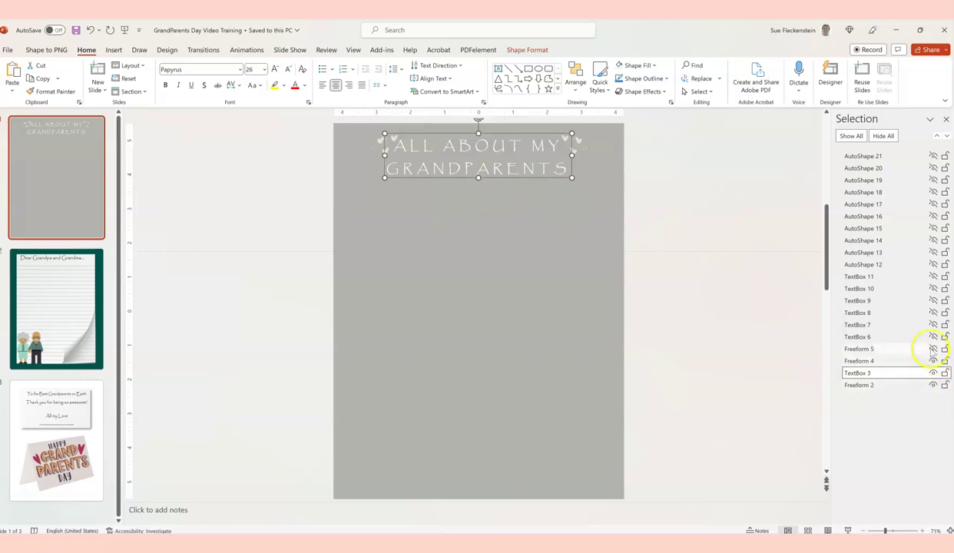
left_click(933, 349)
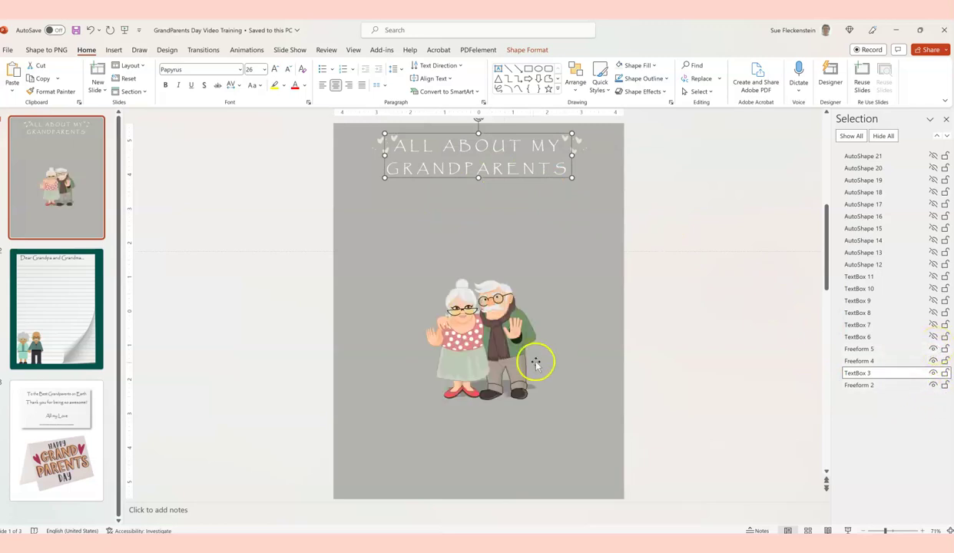
left_click(521, 332)
left_click(479, 347)
left_click(507, 374)
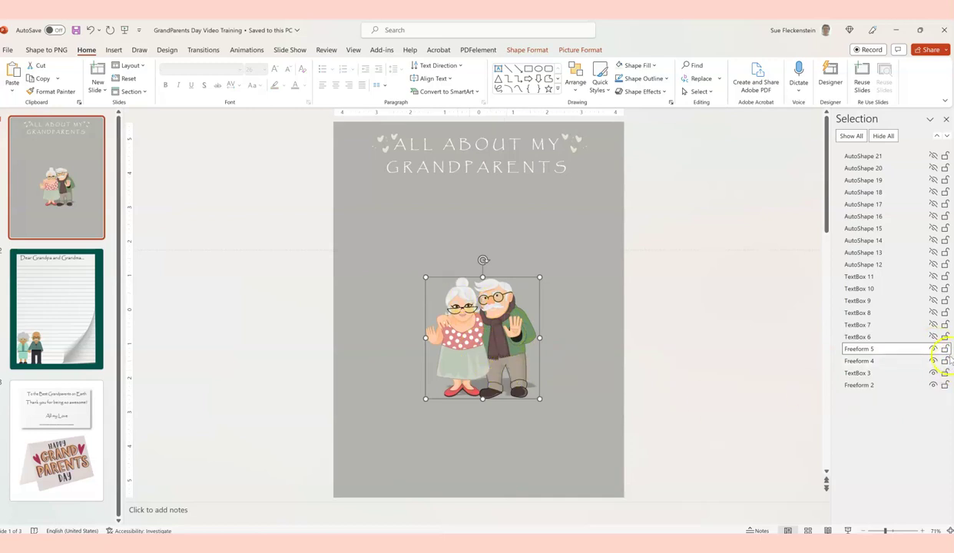
left_click(945, 348)
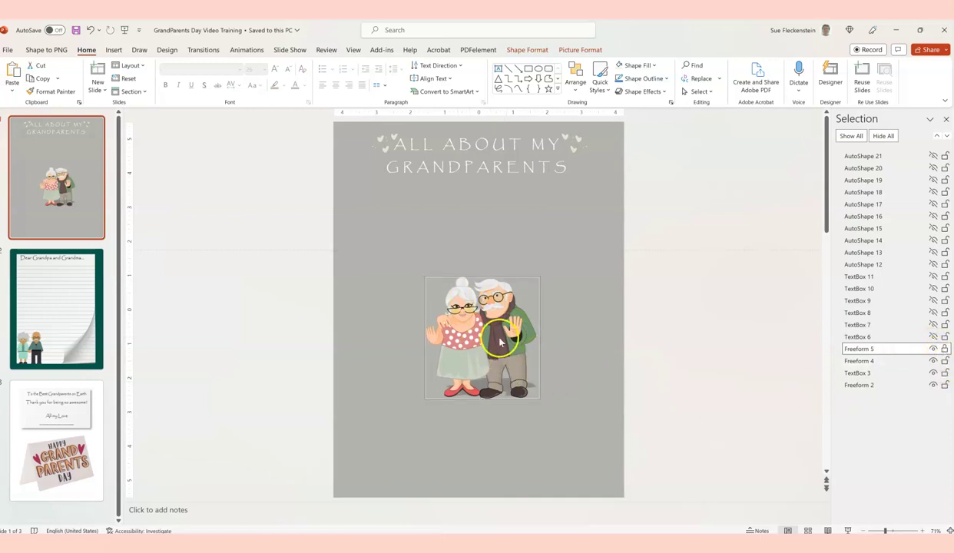
left_click(944, 349)
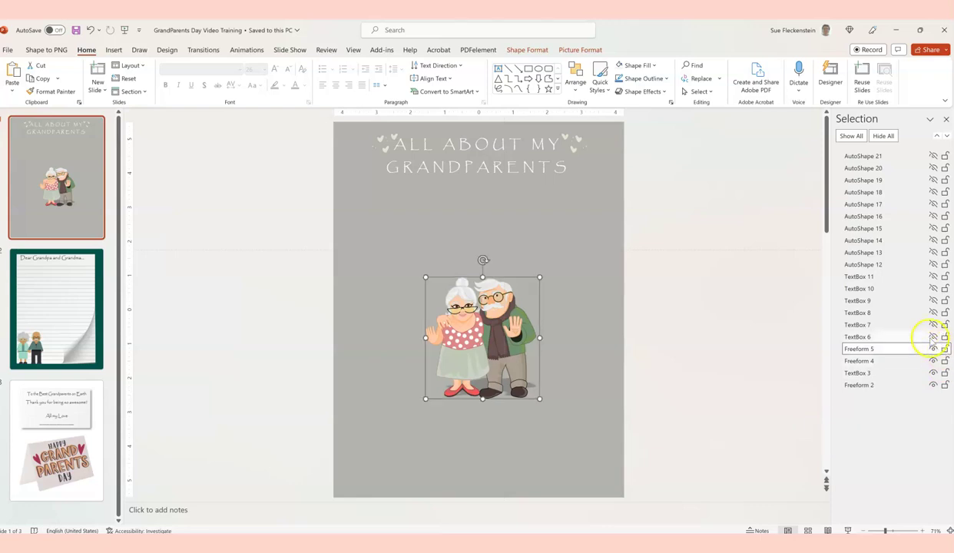
Step: Restore the Grandma, Grandpa, We have fun, laugh, taught me and love most prompts
key("ctrl+z")
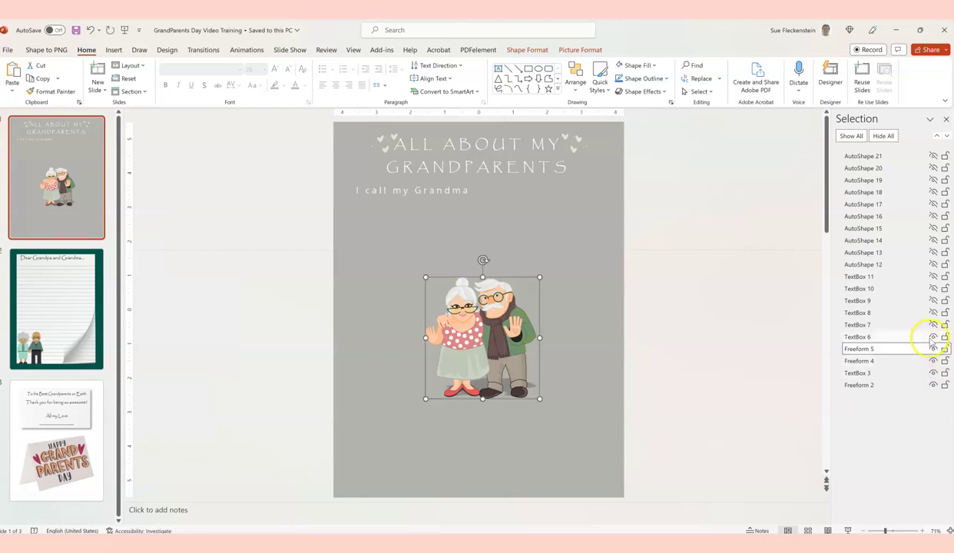
left_click(933, 325)
left_click(934, 313)
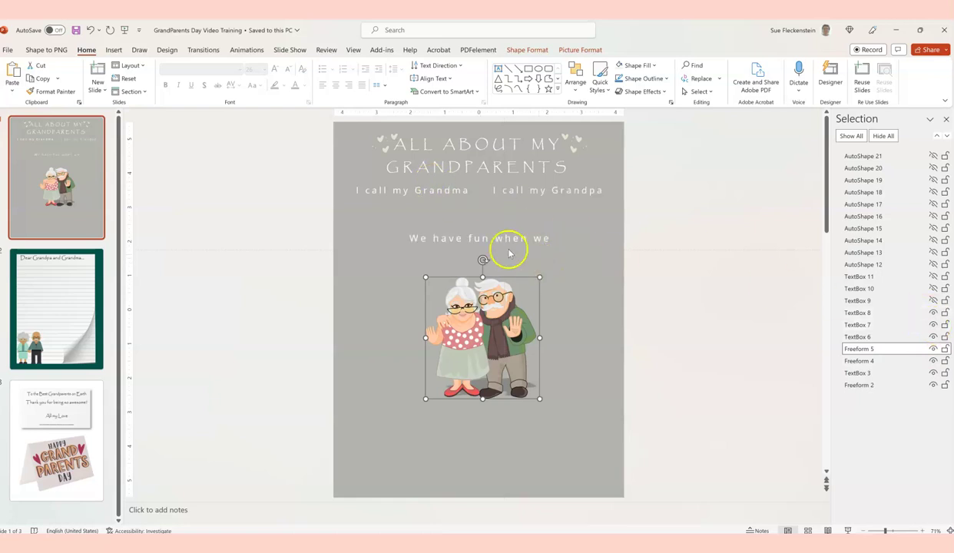
left_click(556, 191)
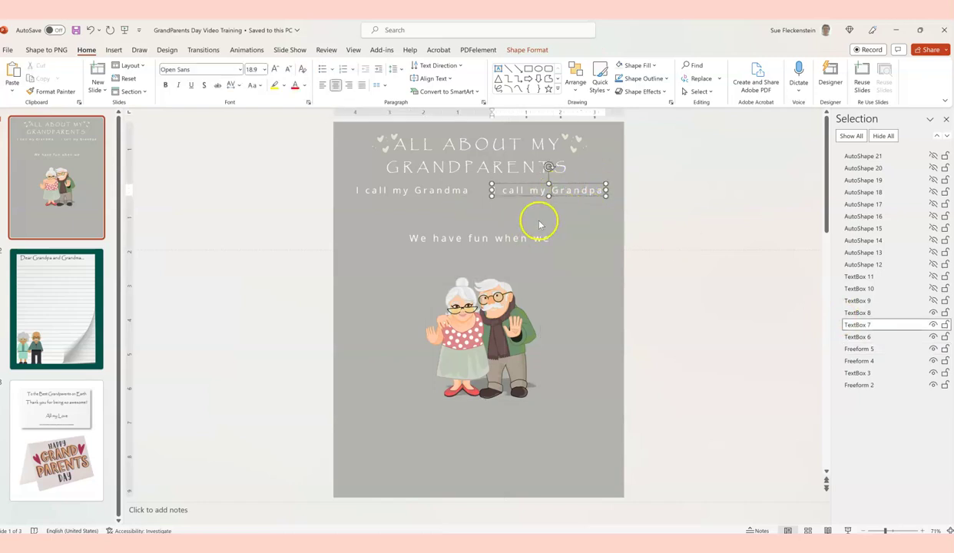
left_click(934, 301)
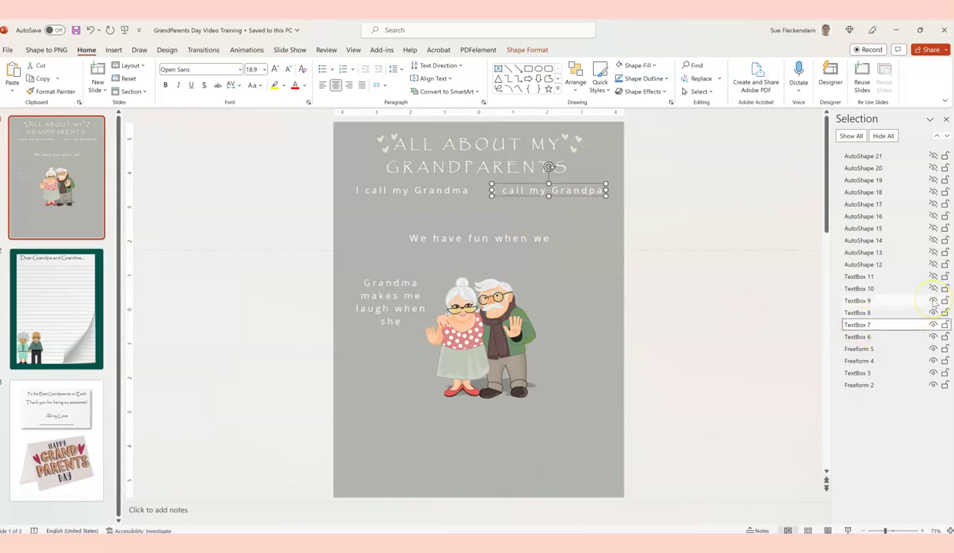
left_click(933, 289)
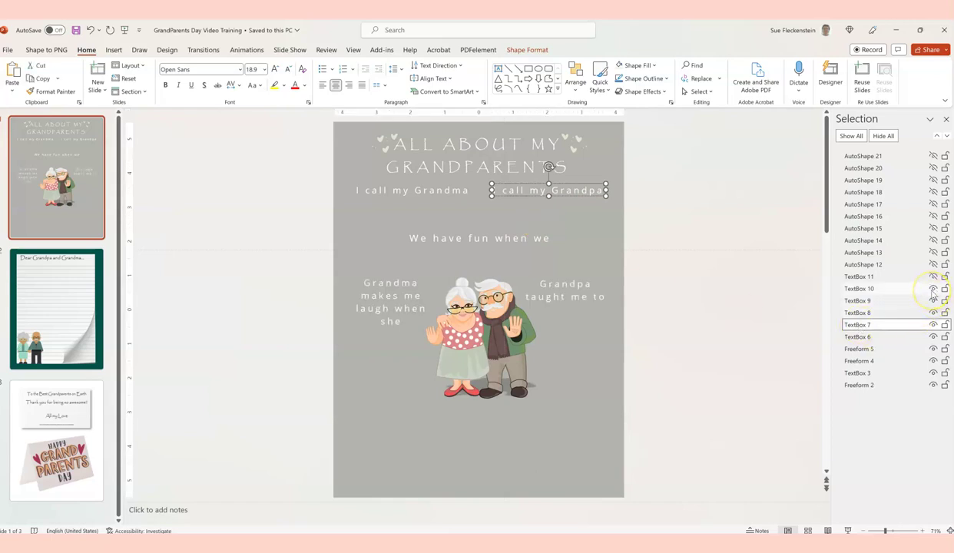
left_click(933, 278)
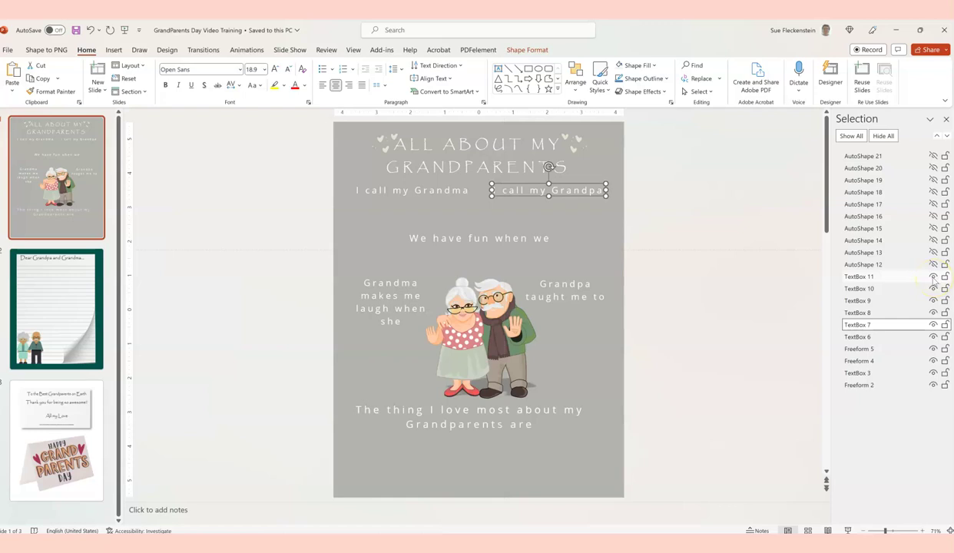
Step: Reveal all nine hidden white writing lines (AutoShape 13–21) and deselect the text box
left_click(934, 253)
left_click(934, 242)
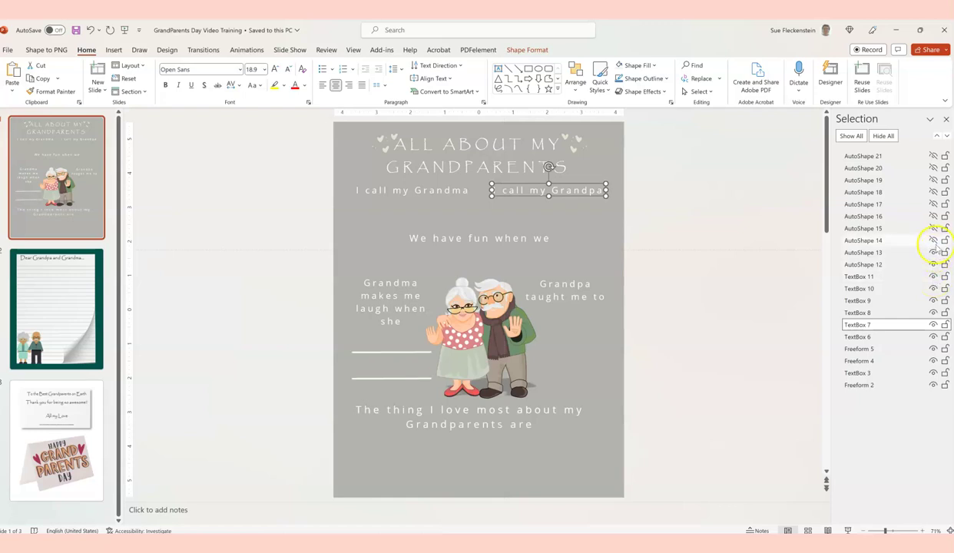
left_click(934, 228)
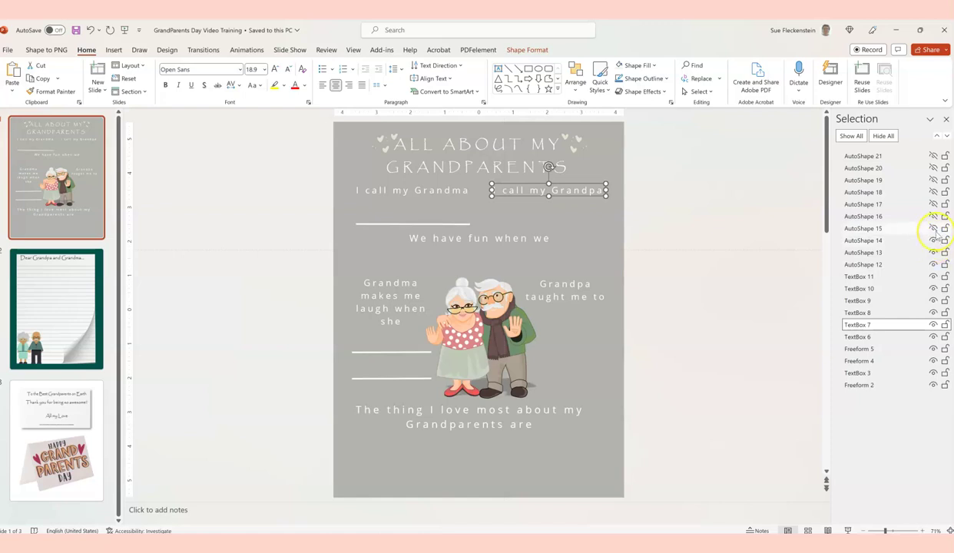
left_click(934, 217)
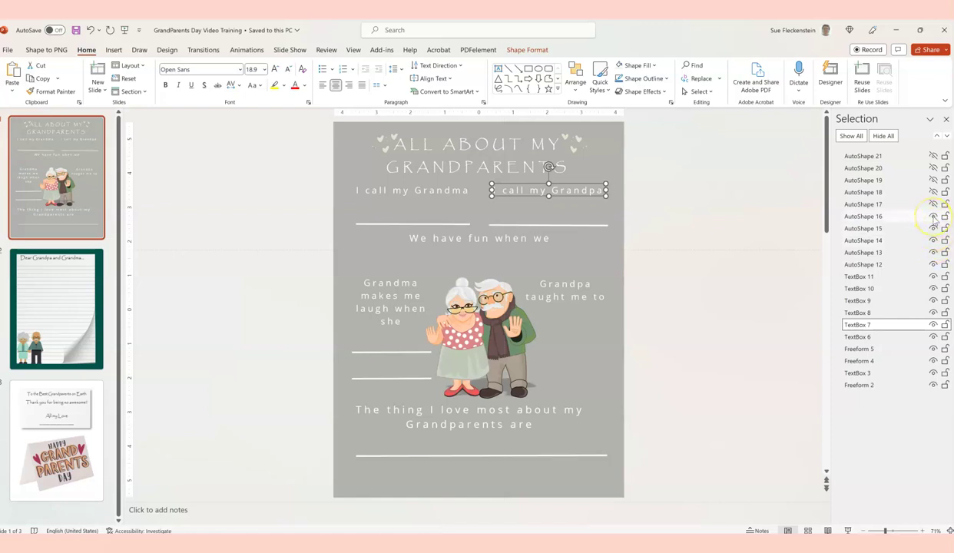
left_click(934, 204)
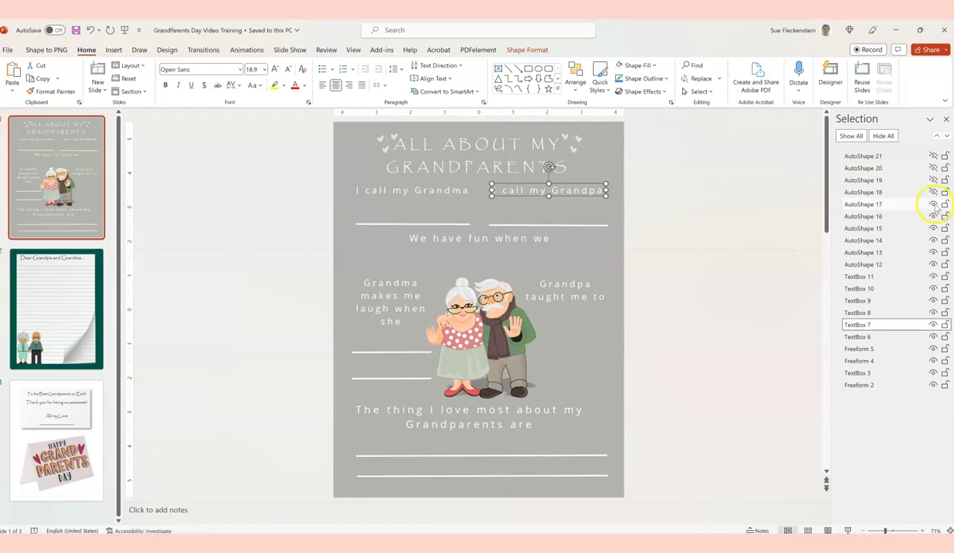
left_click(935, 192)
left_click(933, 181)
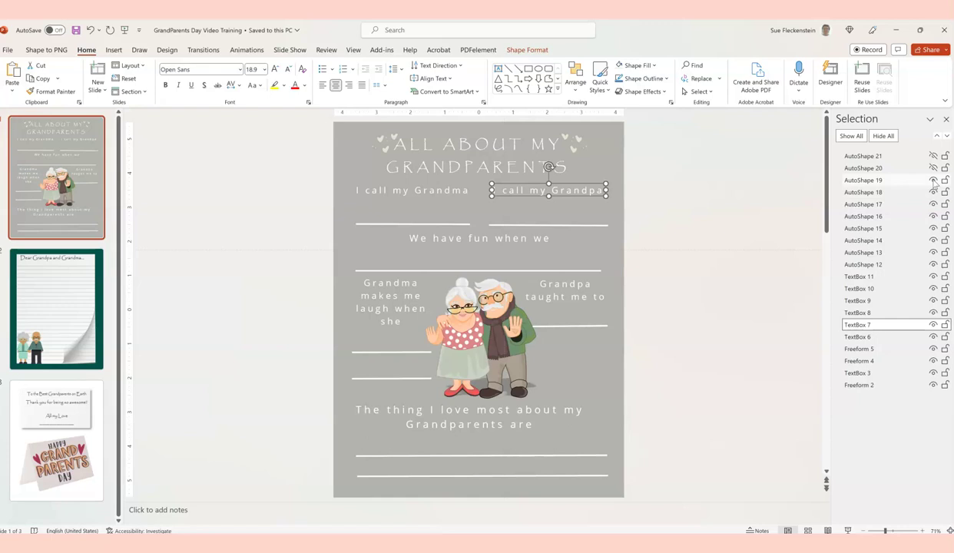
left_click(931, 170)
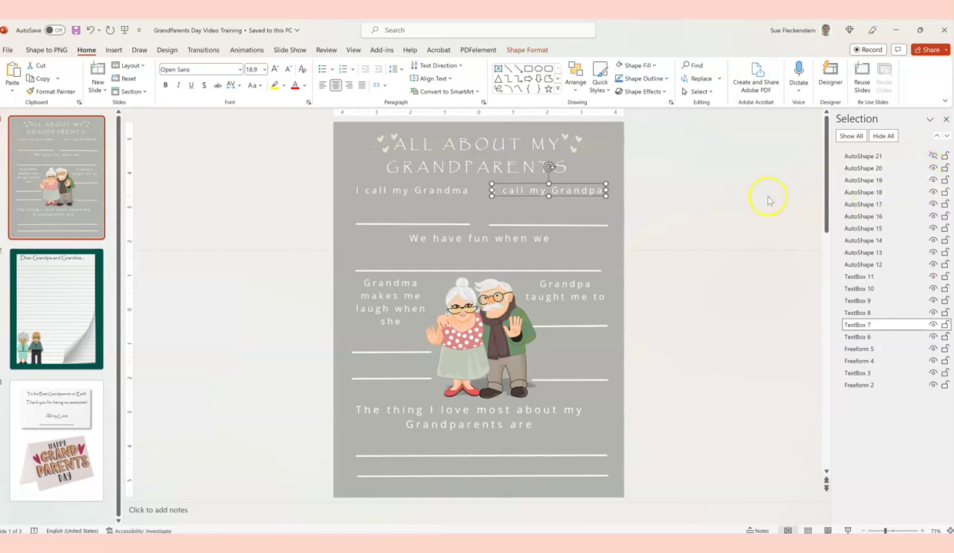
left_click(933, 156)
left_click(739, 294)
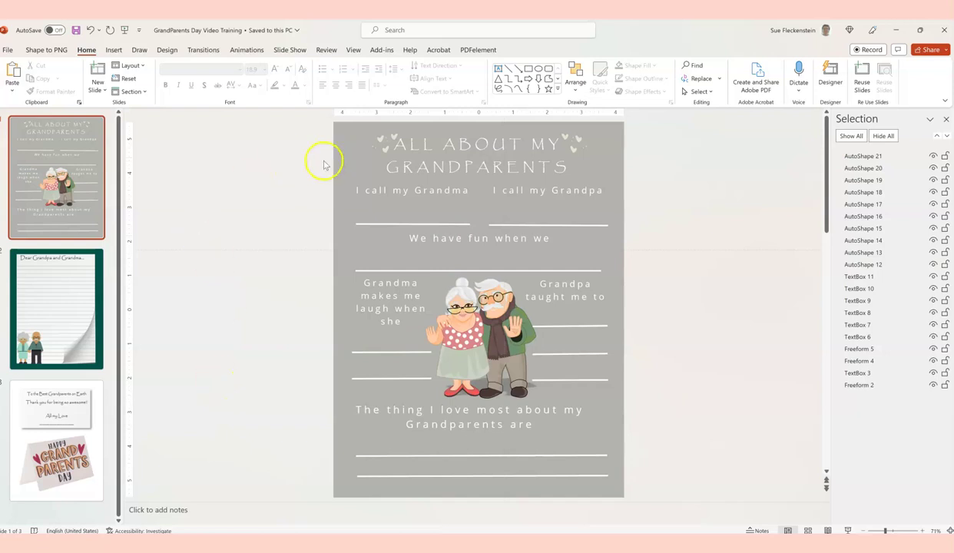
left_click(353, 51)
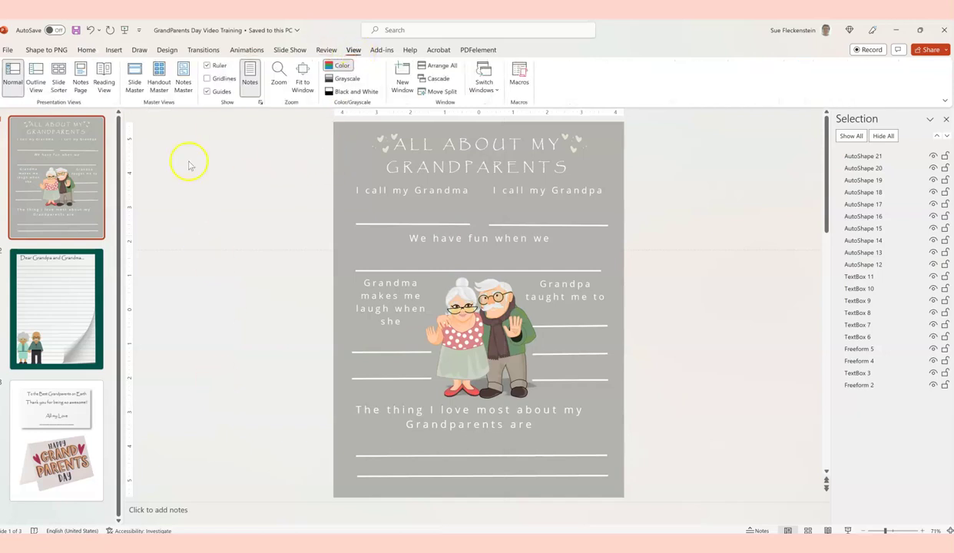
left_click(135, 83)
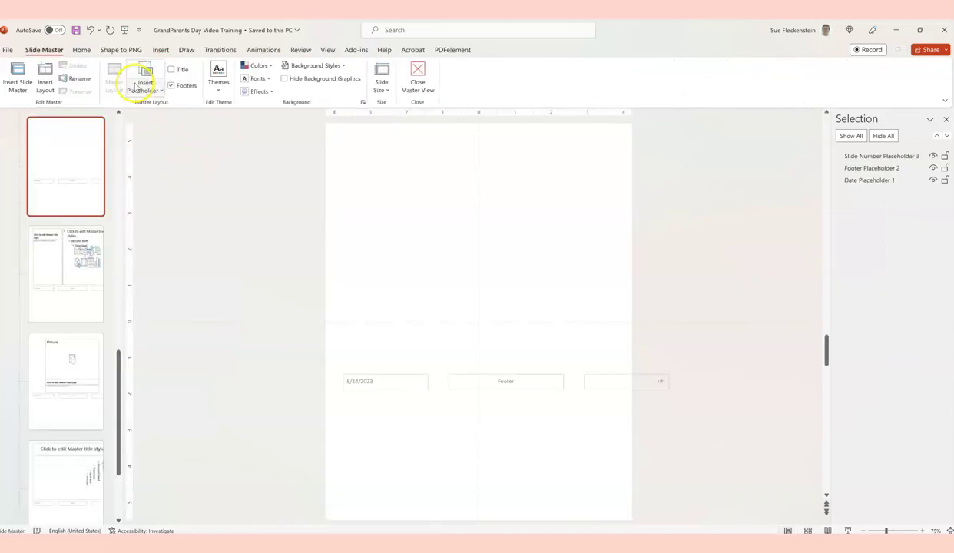
left_click_drag(114, 384, 147, 179)
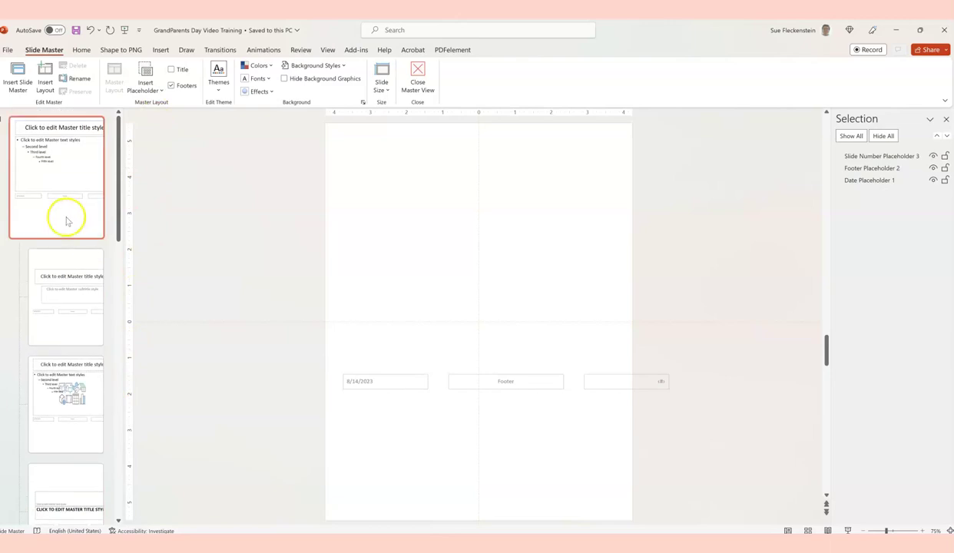
scroll(66, 221, "down", 10)
scroll(55, 351, "down", 8)
scroll(55, 351, "up", 15)
left_click(196, 286)
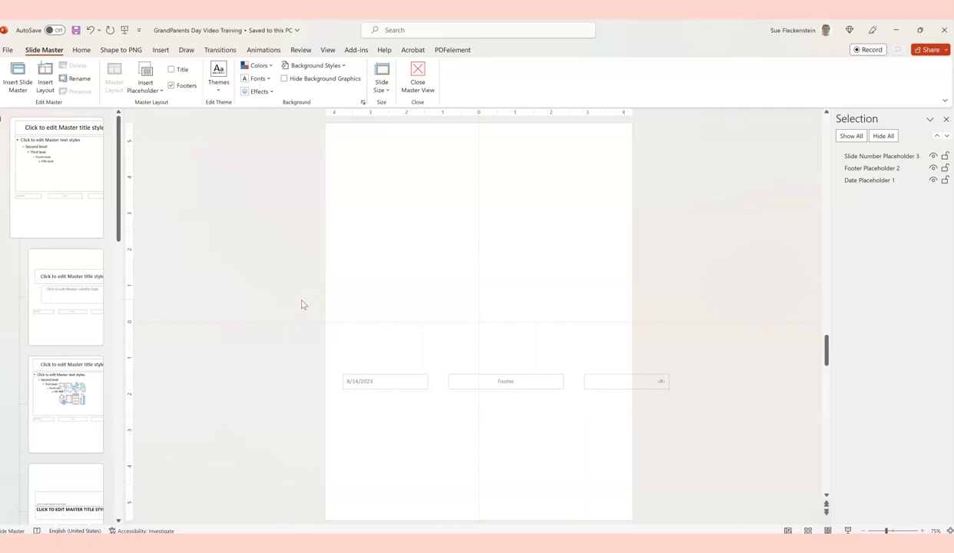
left_click(417, 75)
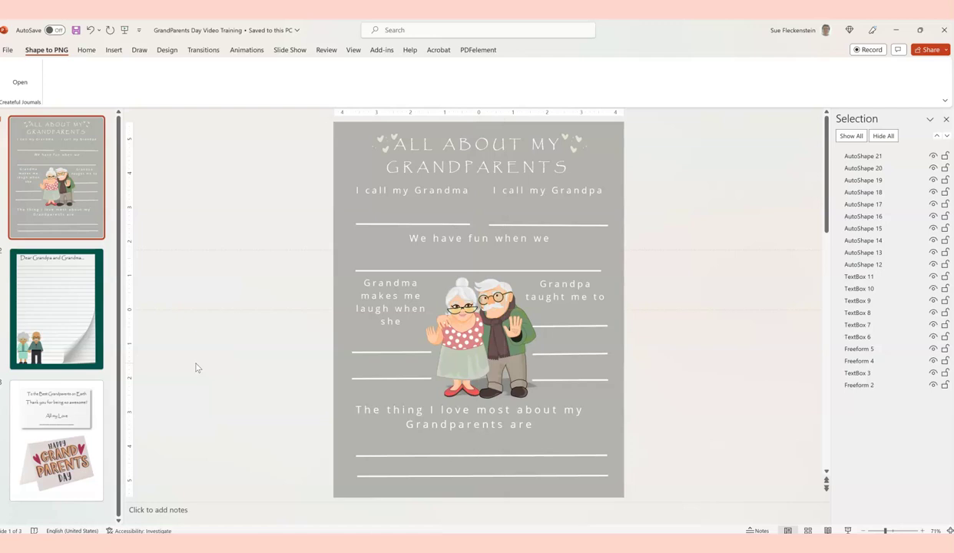
Step: On the letter slide, hide the title, illustration, lines and paper, then Show All
left_click(71, 303)
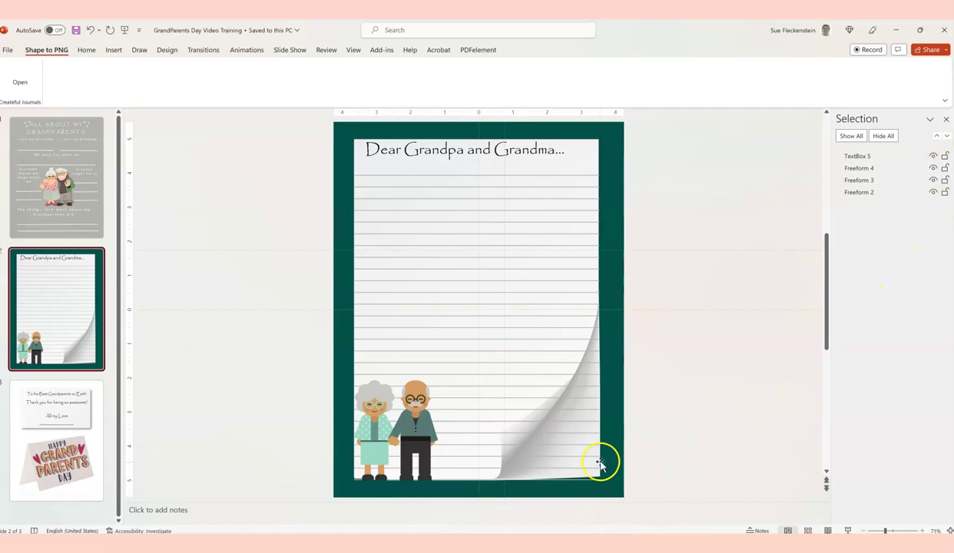
left_click(939, 158)
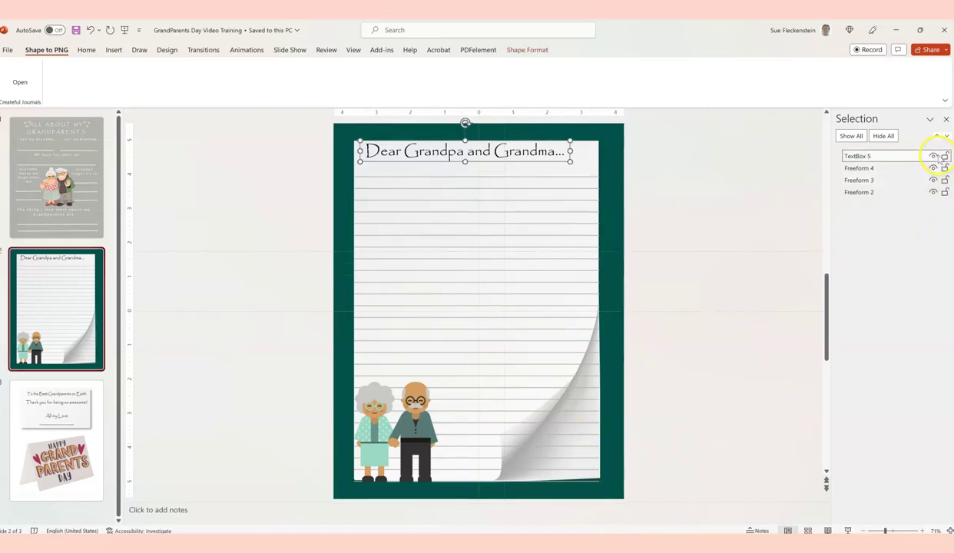
left_click(933, 156)
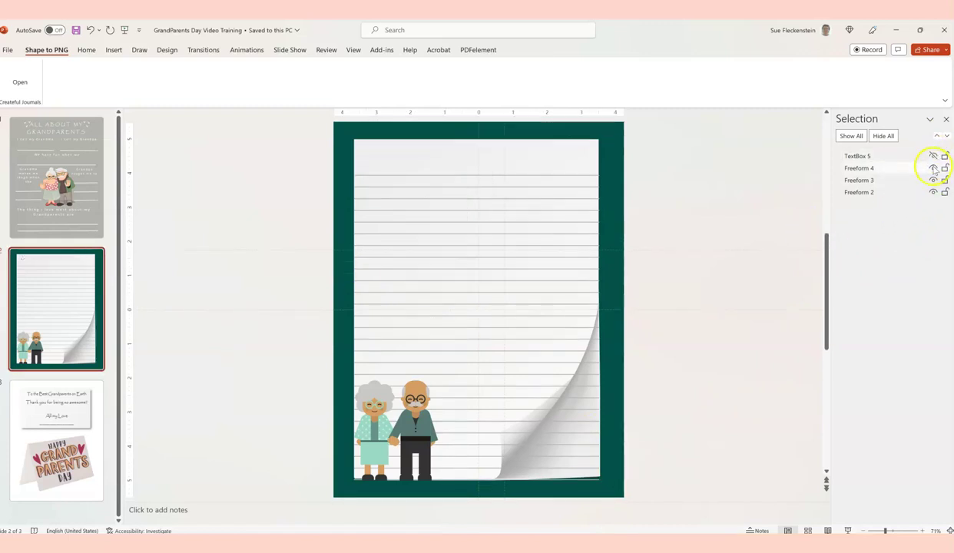
left_click(933, 168)
left_click(933, 180)
left_click(933, 192)
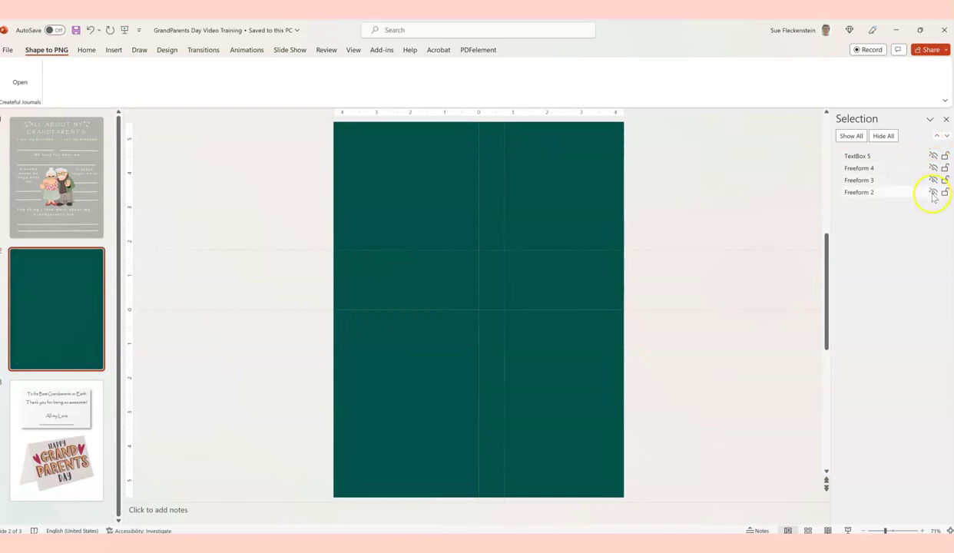
left_click(850, 136)
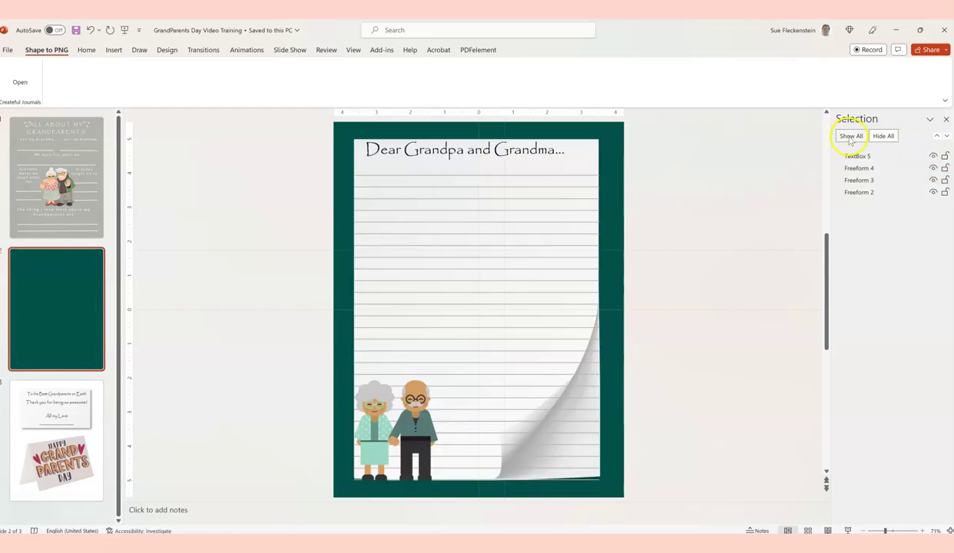
Step: Browse the Grandparents Day card and first page, then return to the letter page
left_click(70, 439)
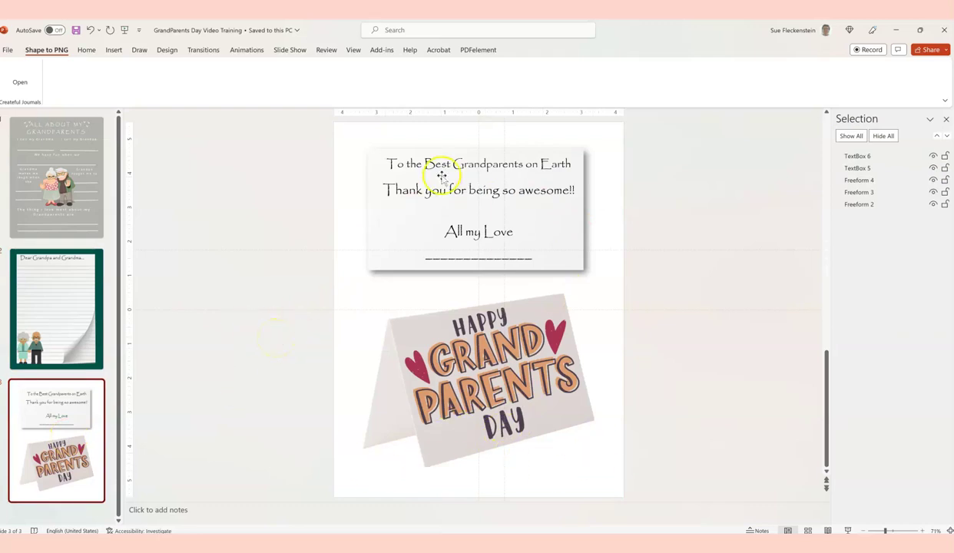
left_click(197, 294)
left_click(62, 205)
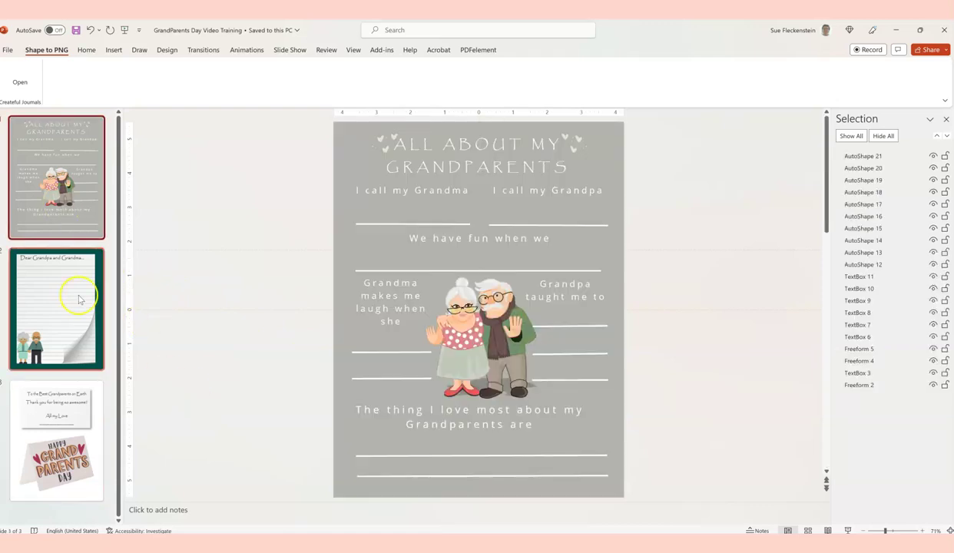
left_click(80, 300)
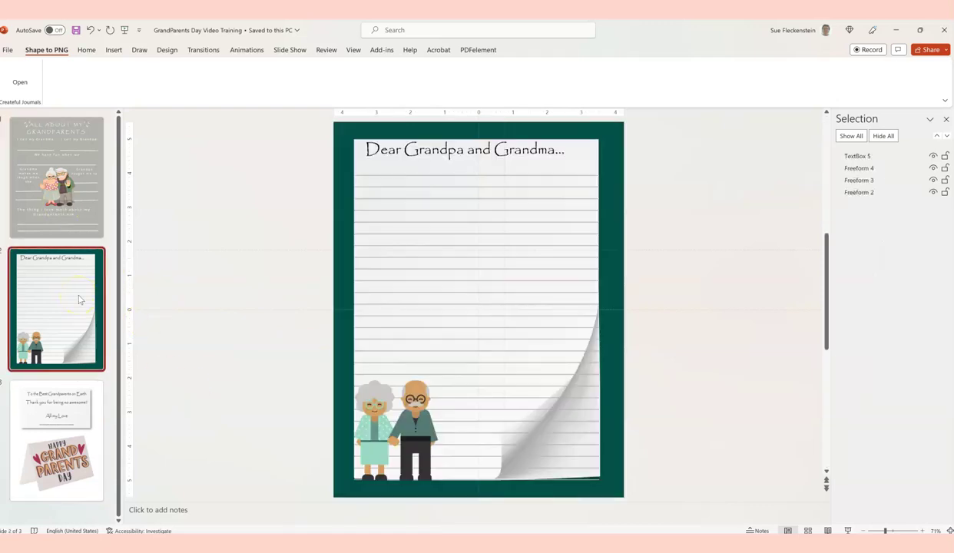
Step: Duplicate the letter slide and hide the ruled lines on the copy, keeping picture and paper
right_click(55, 300)
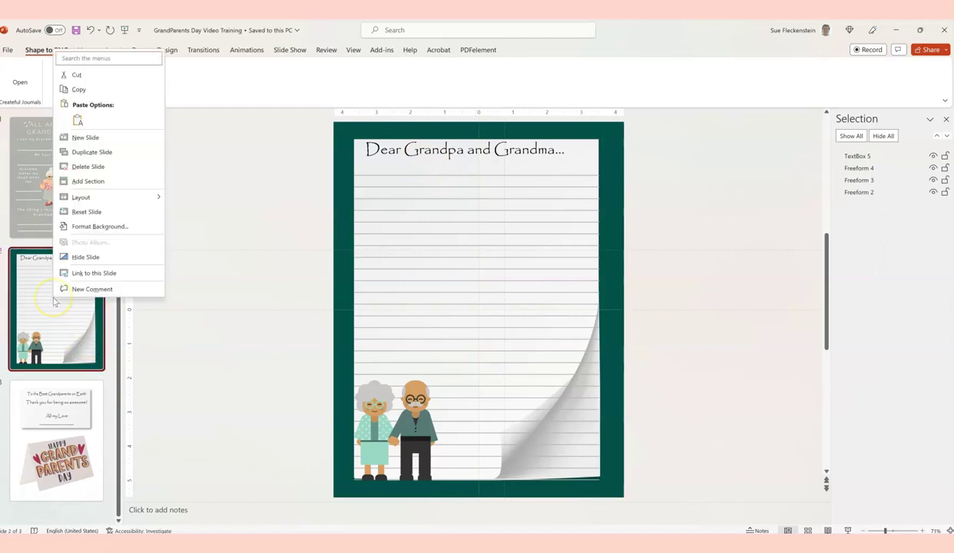
left_click(87, 151)
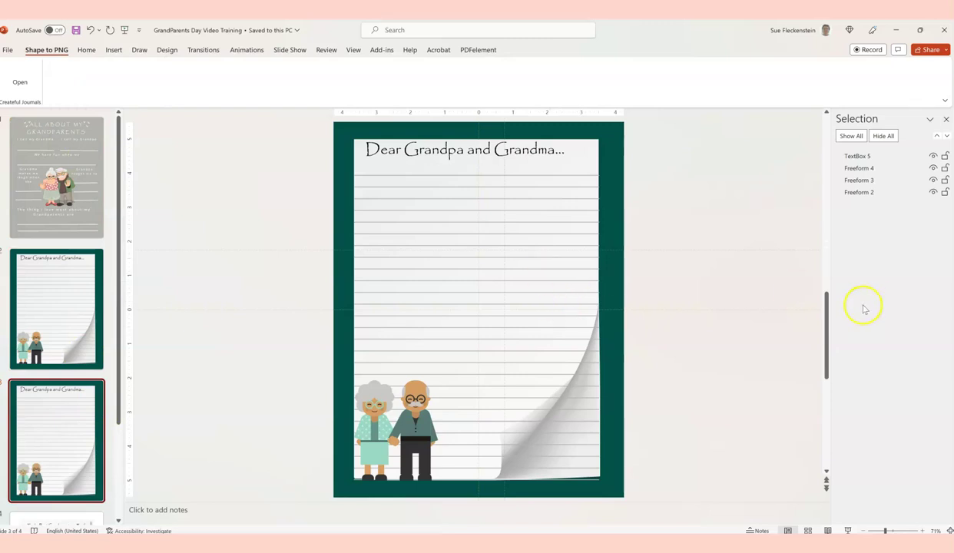
left_click(933, 167)
left_click(934, 167)
left_click(933, 180)
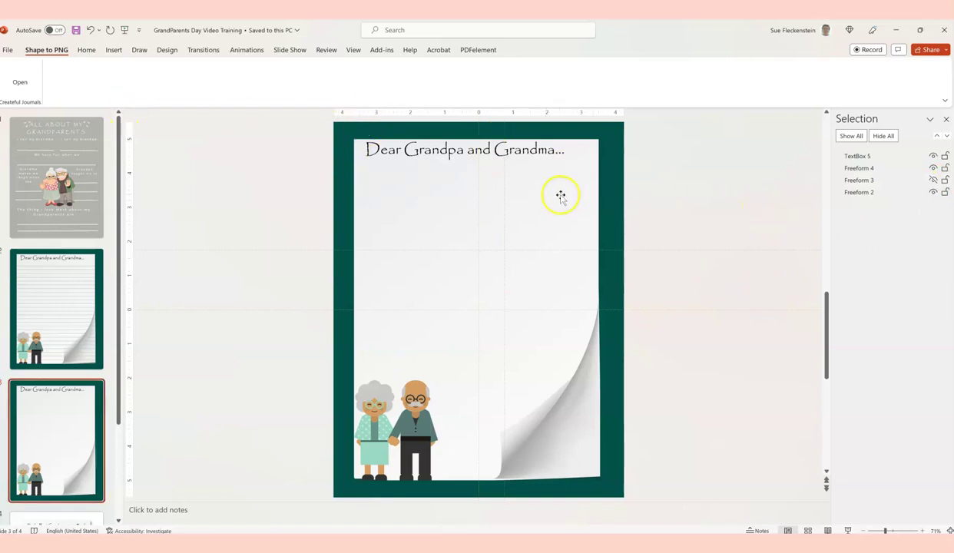
left_click(933, 193)
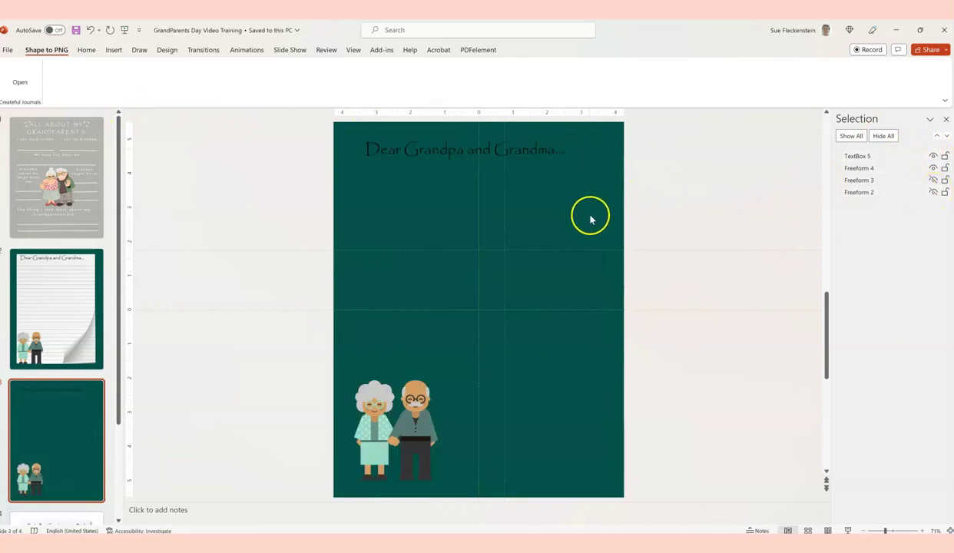
left_click(933, 192)
left_click(167, 51)
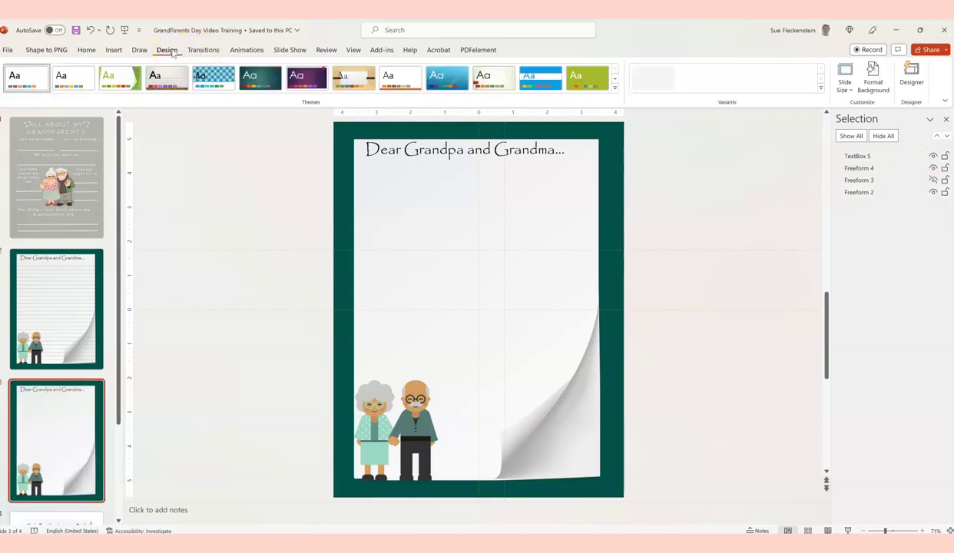
Step: Fill the third slide's background with sage sampled from the grandmother's shirt by eyedropper
left_click(876, 96)
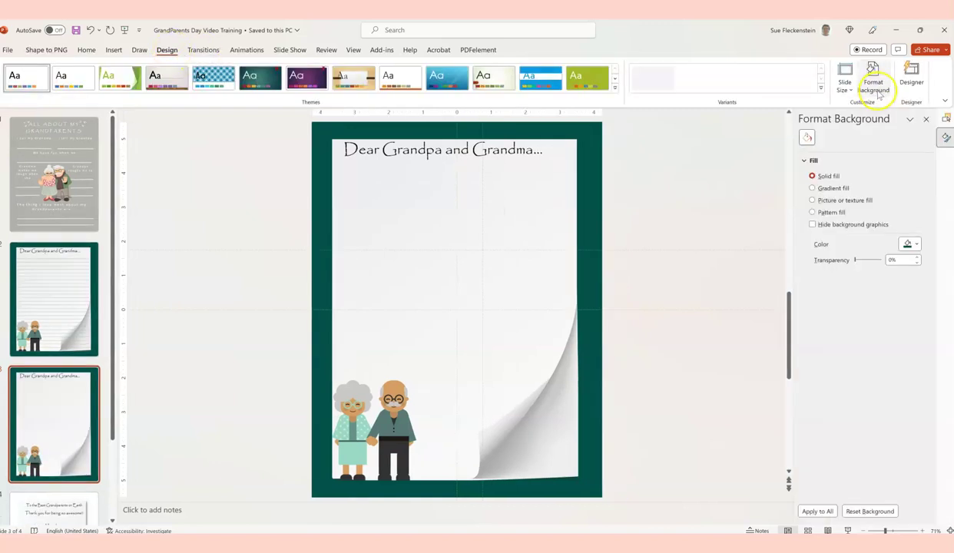
left_click(916, 244)
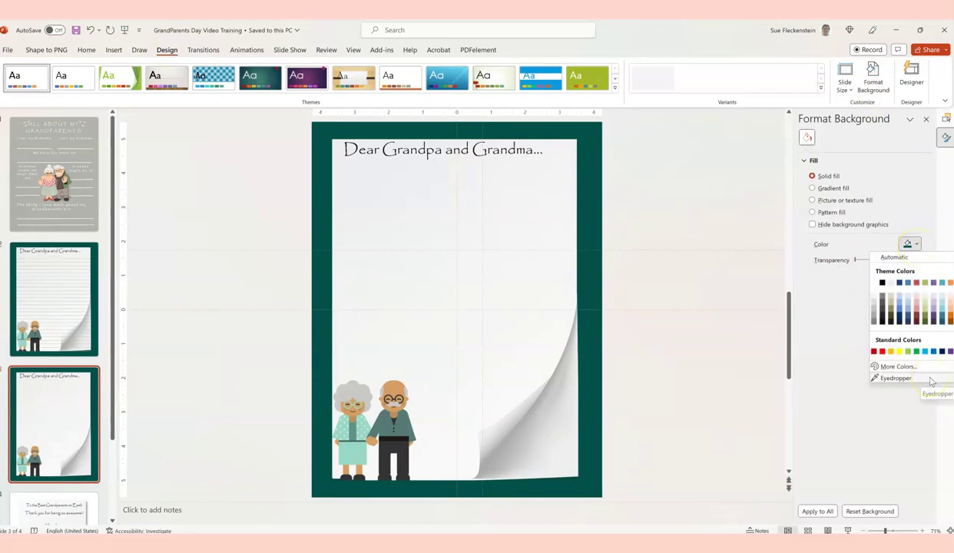
left_click(889, 378)
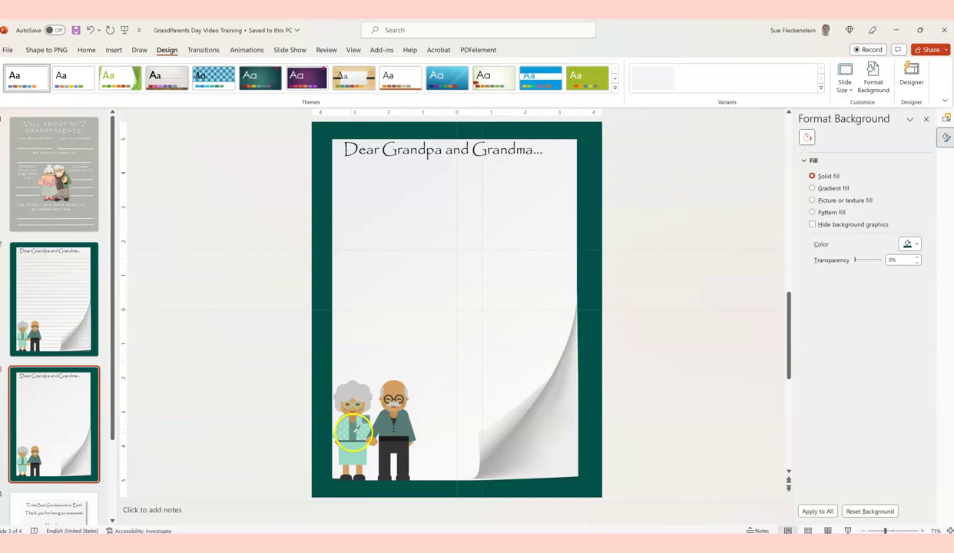
left_click(355, 430)
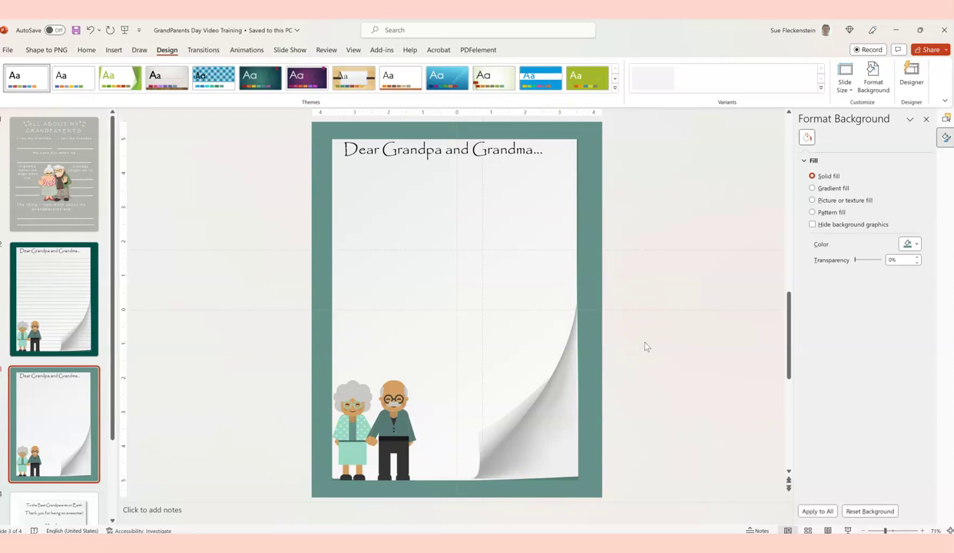
Step: Try applying the sage background to all slides, then undo it
left_click(818, 511)
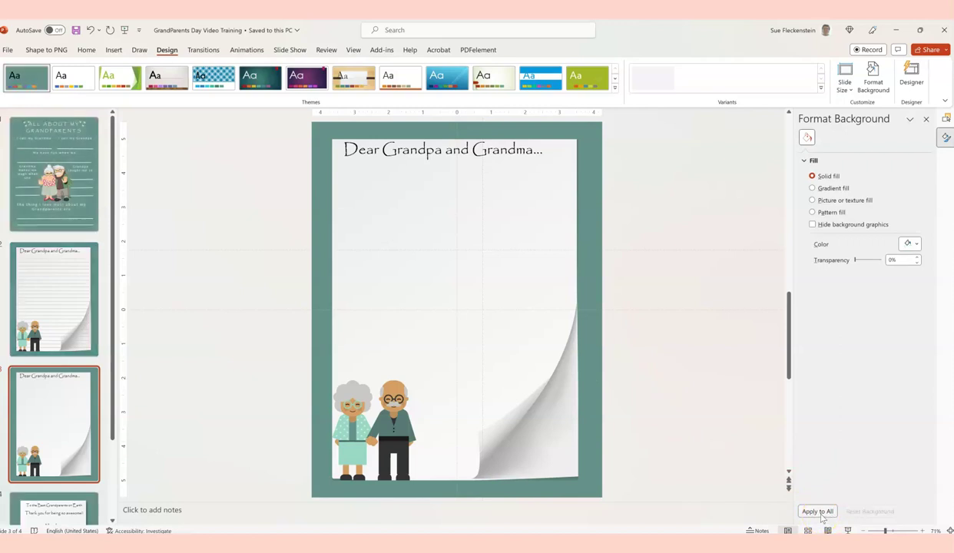
scroll(81, 454, "down", 2)
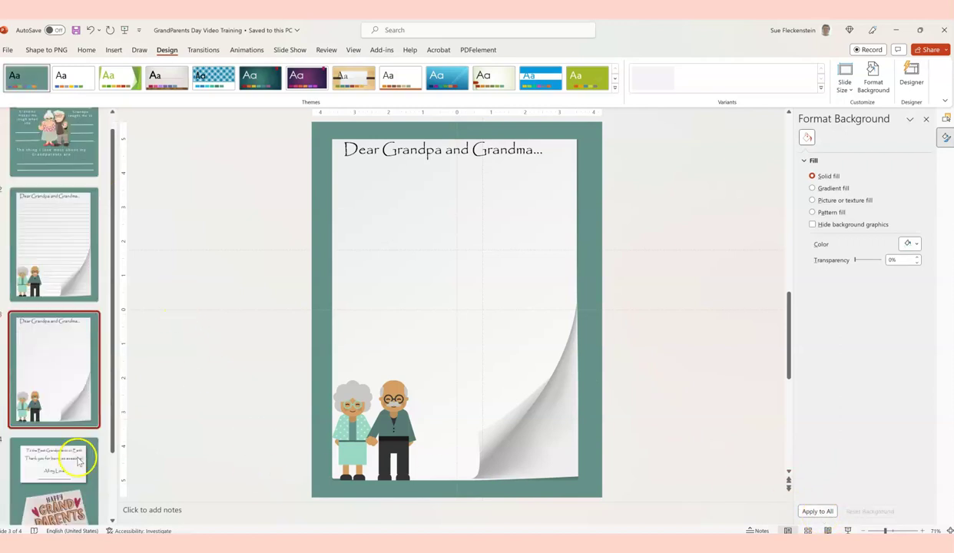
scroll(42, 257, "up", 2)
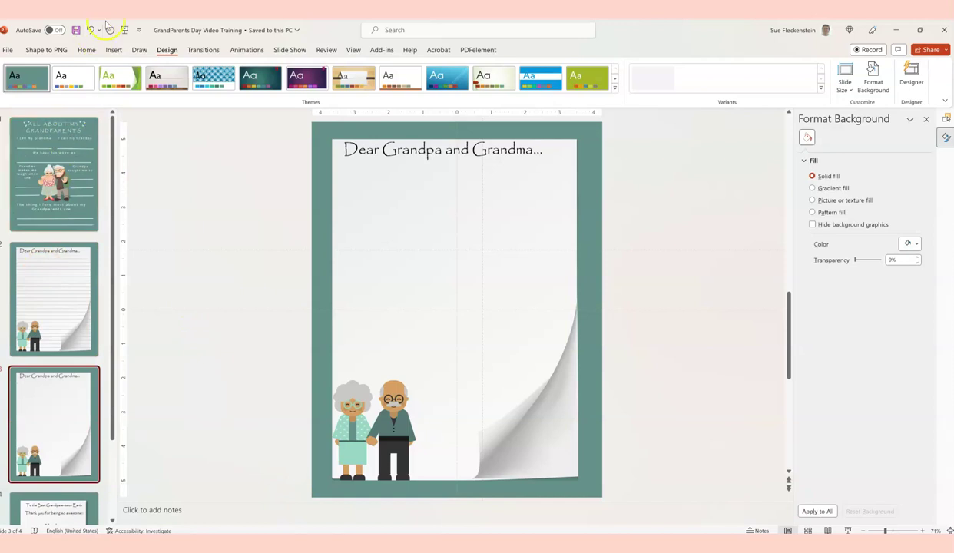
left_click(90, 30)
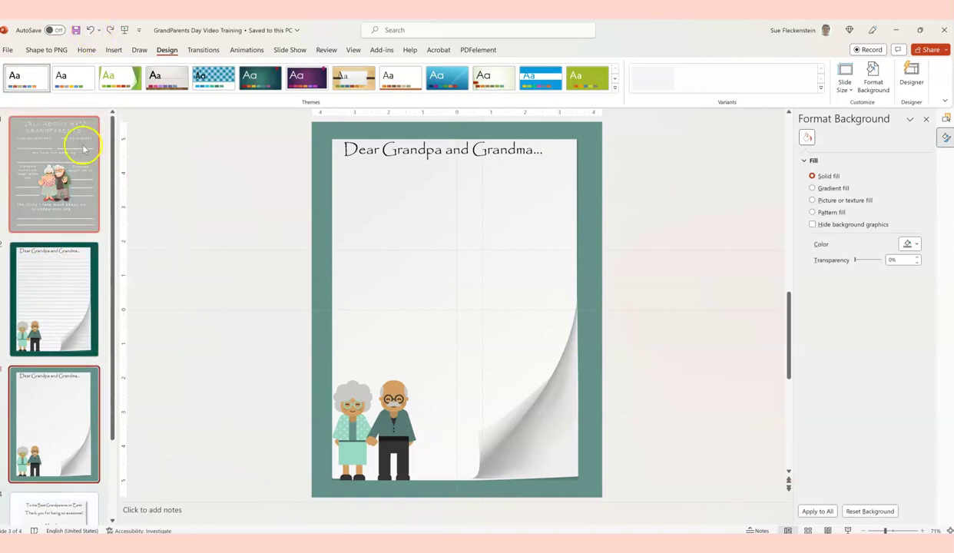
Step: Compare the slides, apply sage to all slides again, then undo it
left_click(81, 145)
left_click(80, 354)
left_click(70, 384)
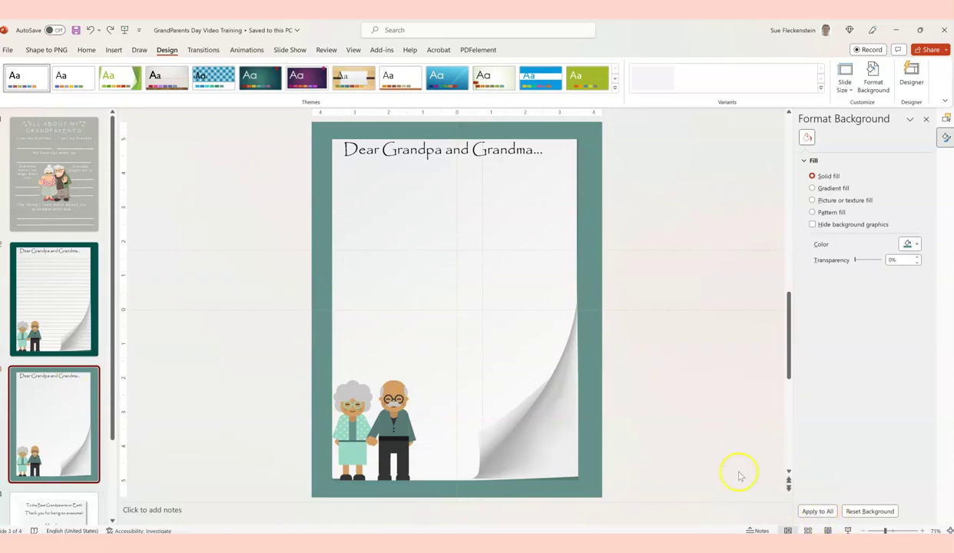
left_click(815, 511)
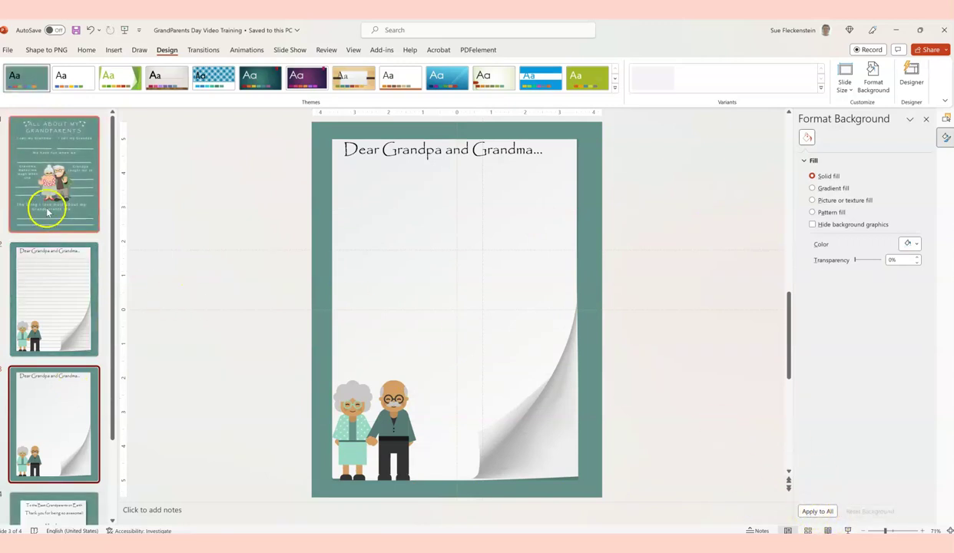
left_click(47, 214)
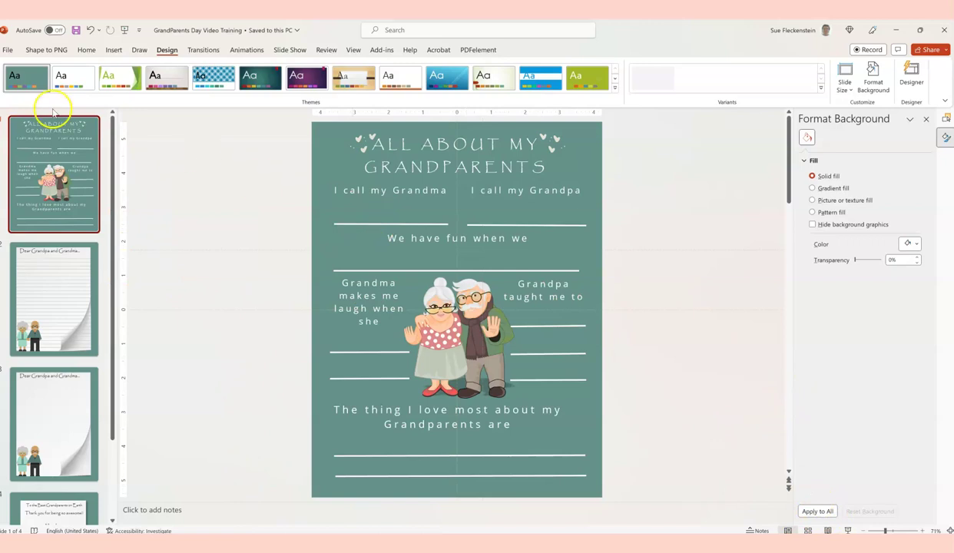
left_click(94, 31)
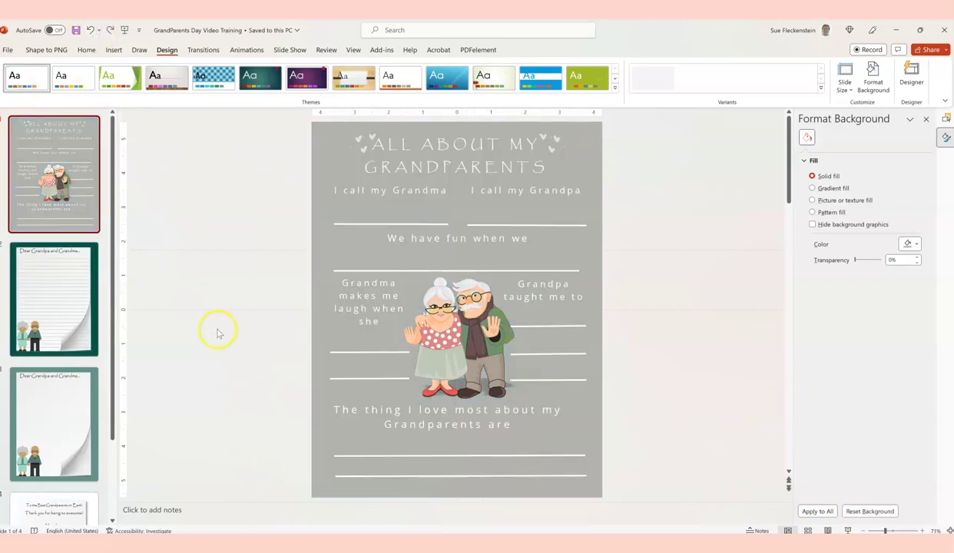
left_click(86, 407)
Step: Fill the lined letter slide's background with the recently used sage colour
left_click(48, 288)
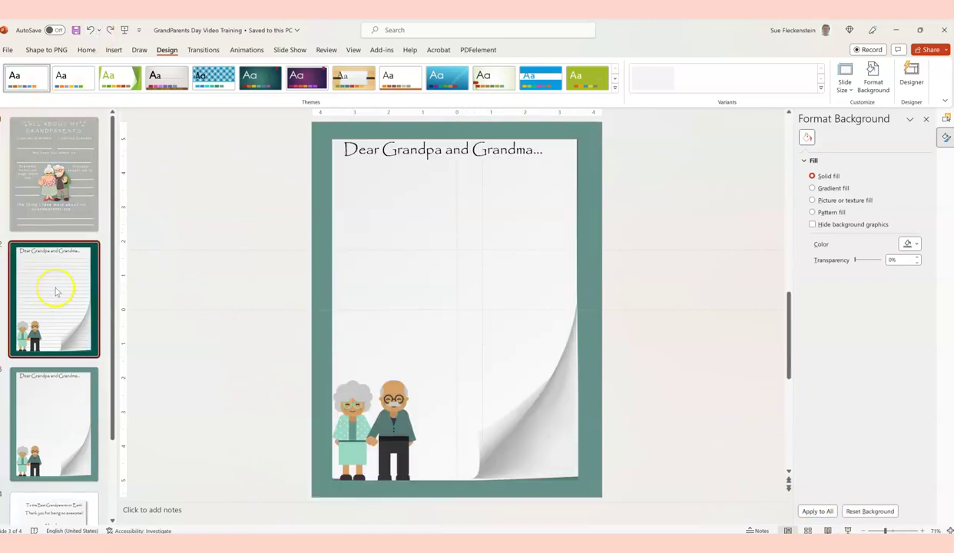
left_click(917, 244)
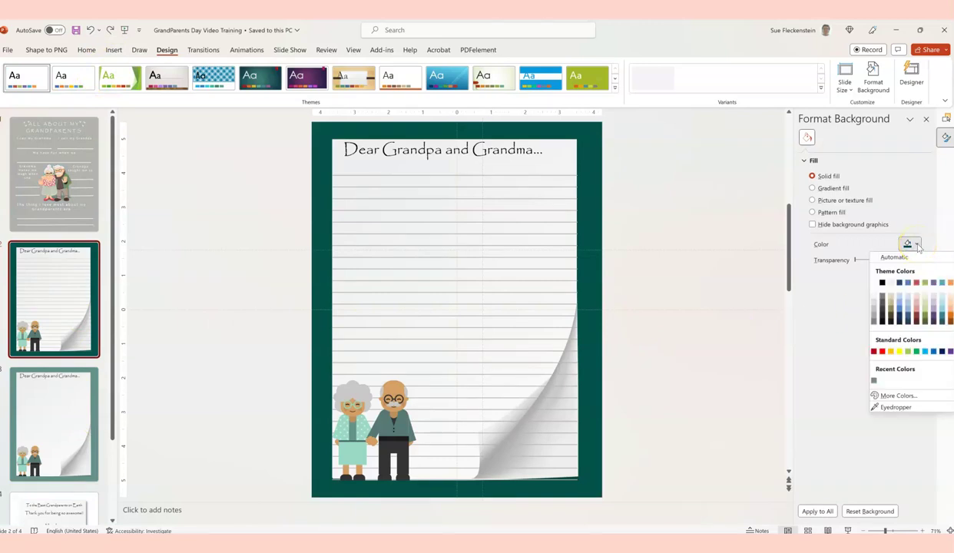
left_click(874, 382)
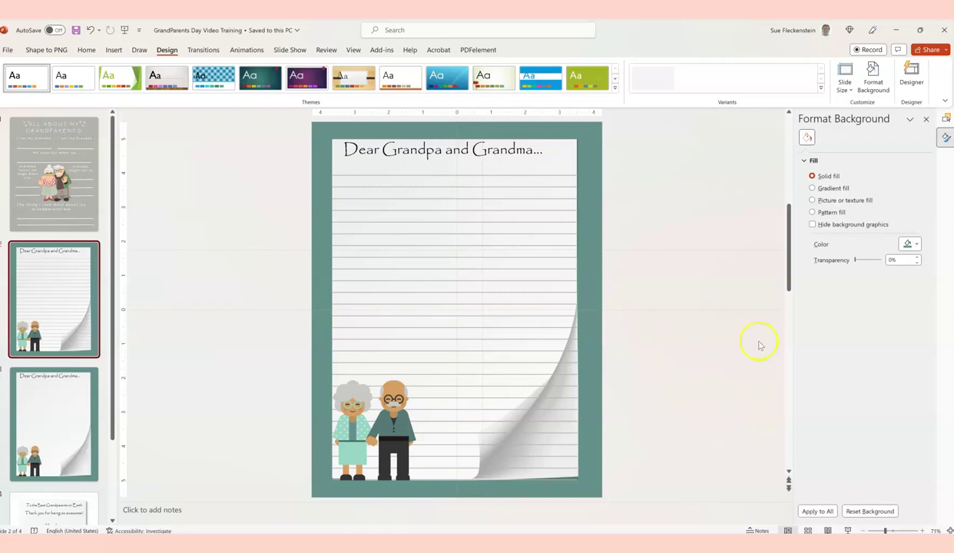
left_click(54, 442)
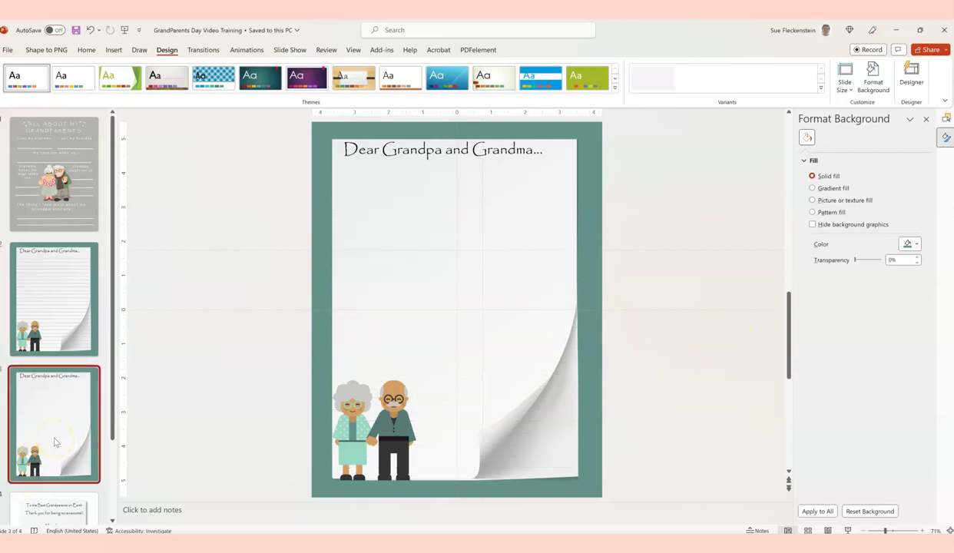
left_click(436, 309)
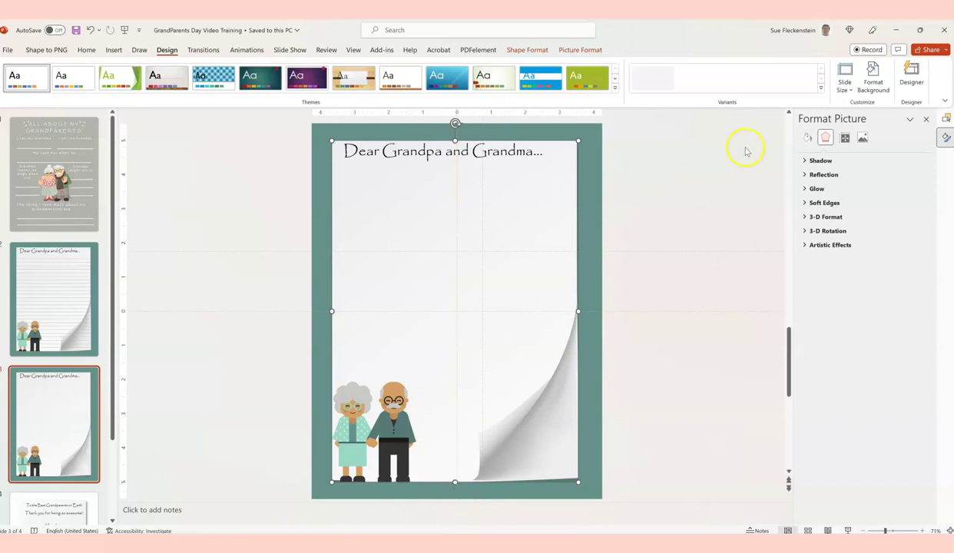
Step: Drag the curled paper's bottom edge up to mid-slide so sage shows below
left_click(946, 138)
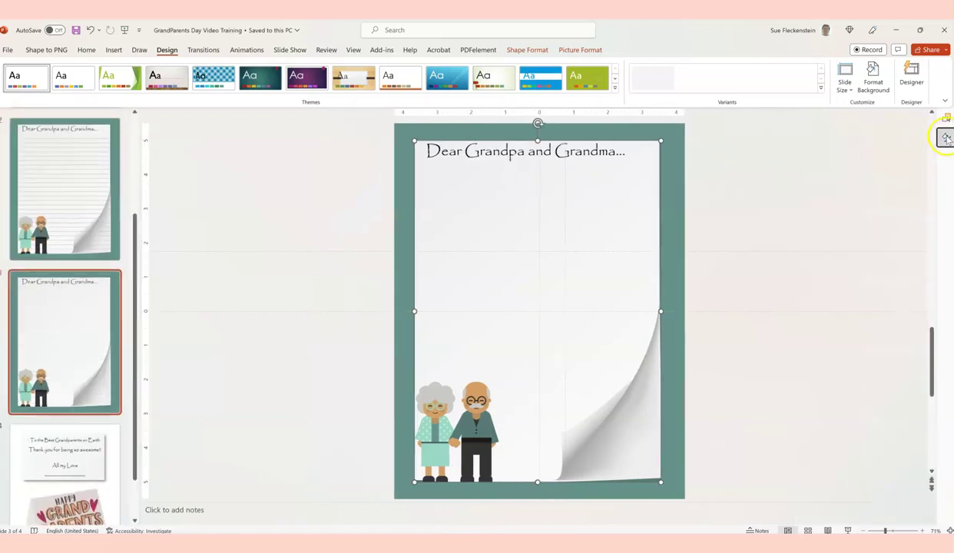
left_click(946, 120)
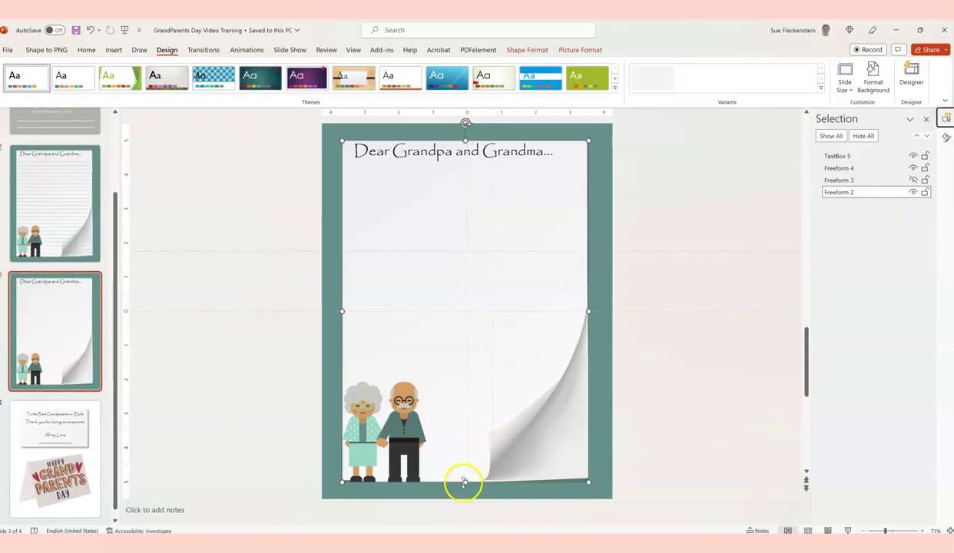
left_click_drag(464, 482, 466, 311)
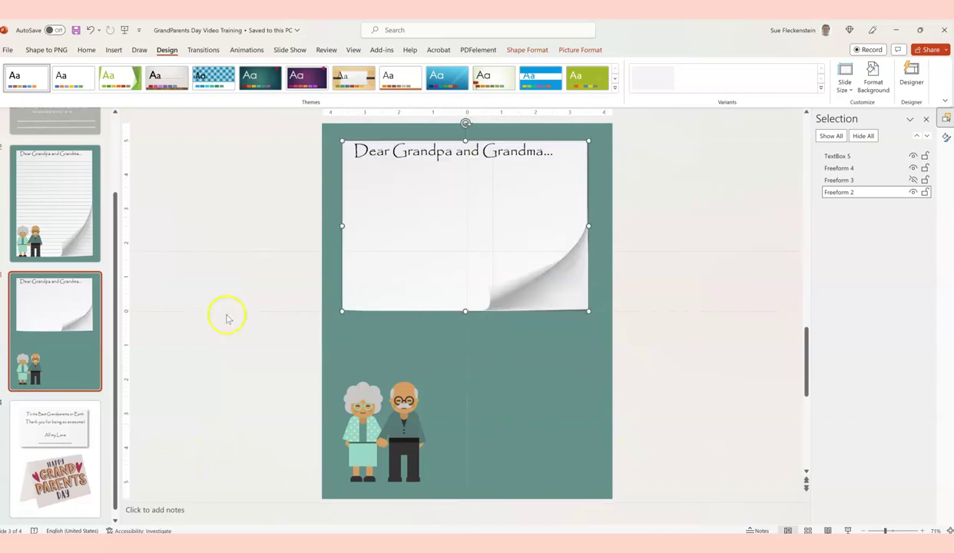
Step: Draw a Basic Shapes frame, 4.5" by 3.33", in the slide's lower right beside the grandparents
left_click(113, 51)
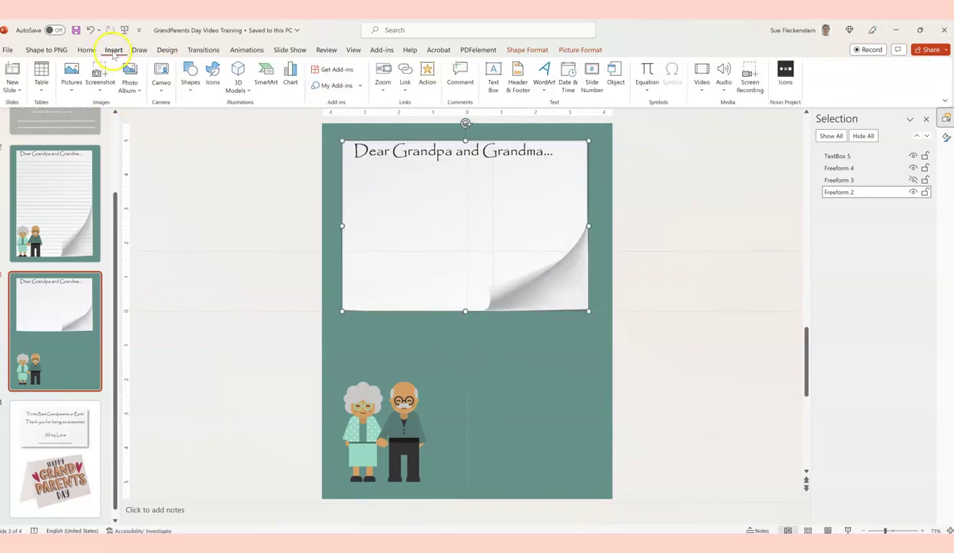
left_click(189, 80)
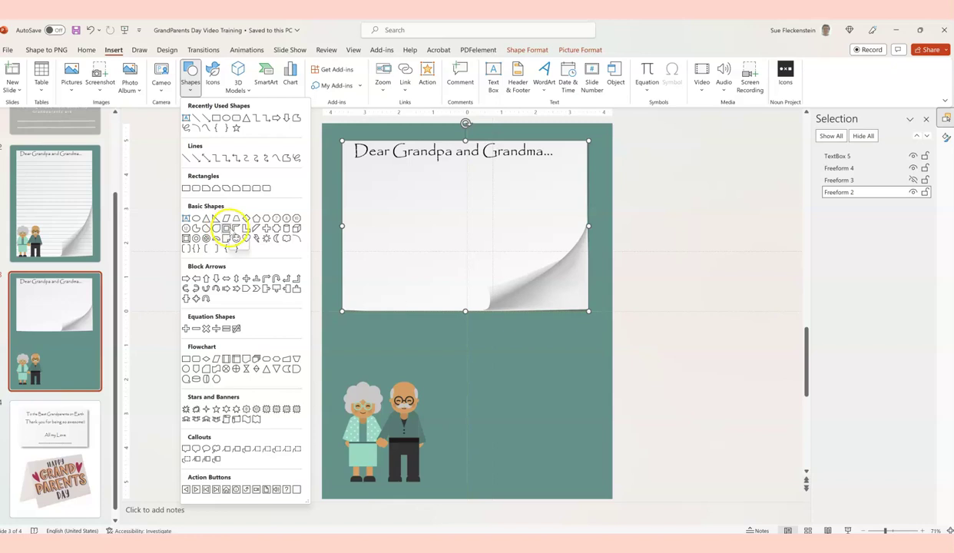
left_click(227, 229)
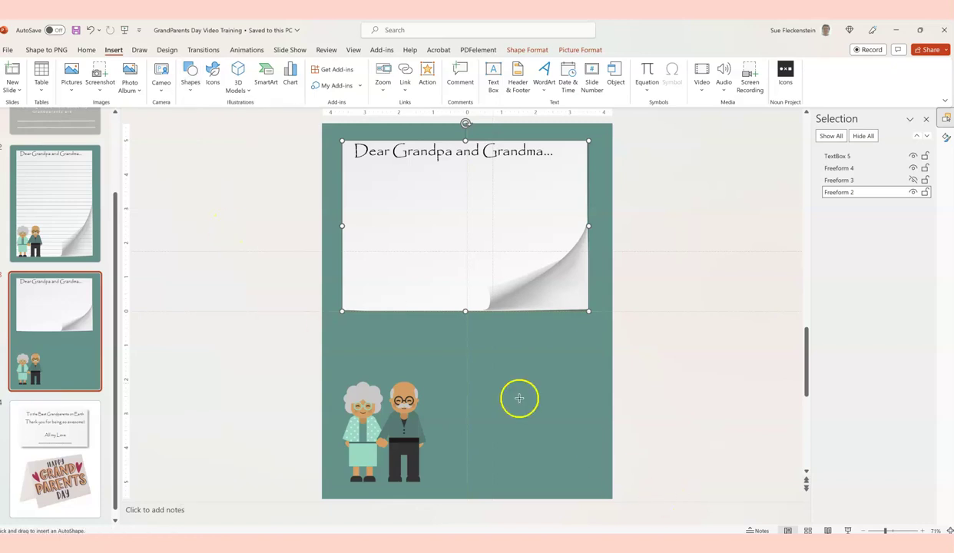
left_click_drag(475, 328, 590, 481)
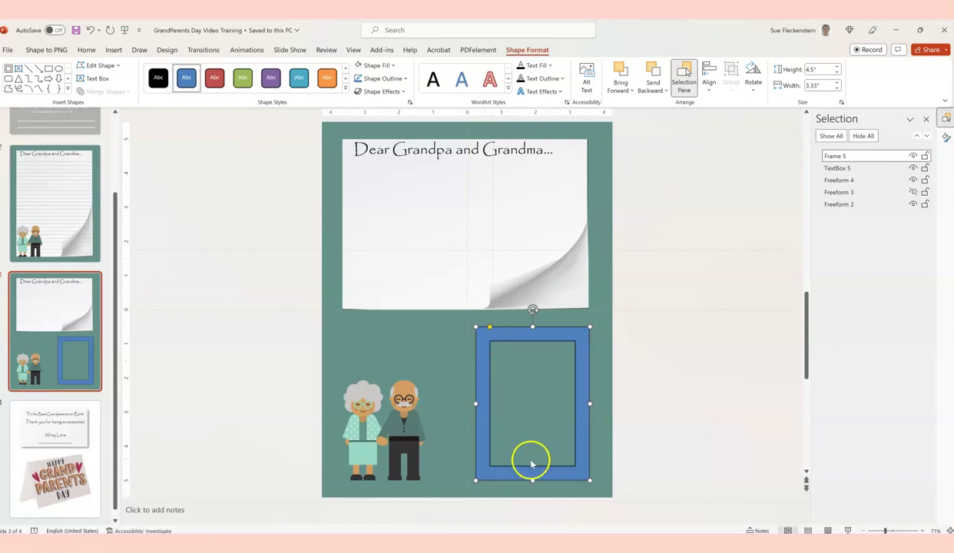
Step: Thin the frame's border and eyedrop its outline colour from the grandmother's hair
mouse_move(491, 331)
left_mouse_down()
mouse_move(481, 330)
mouse_move(515, 331)
mouse_move(483, 330)
mouse_move(501, 338)
mouse_move(494, 335)
left_mouse_up()
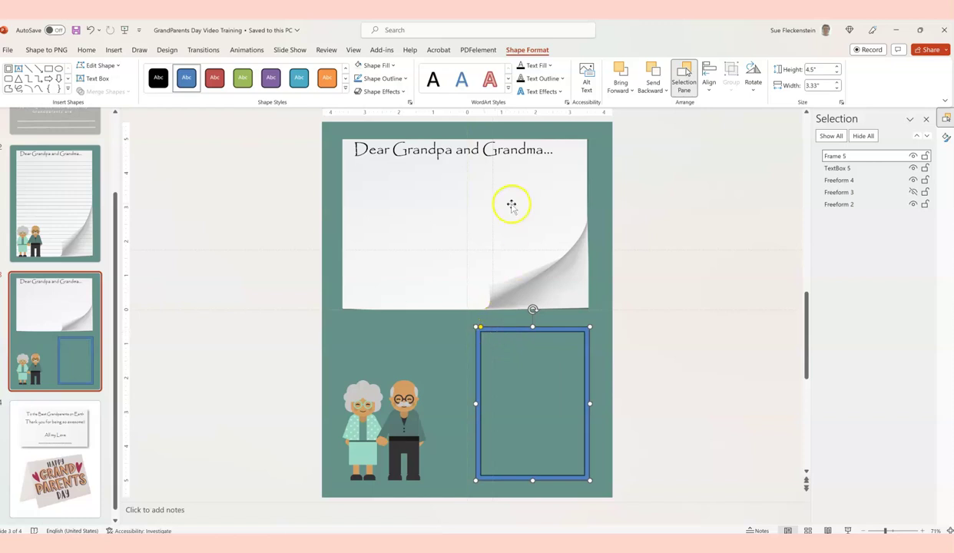
left_click(404, 80)
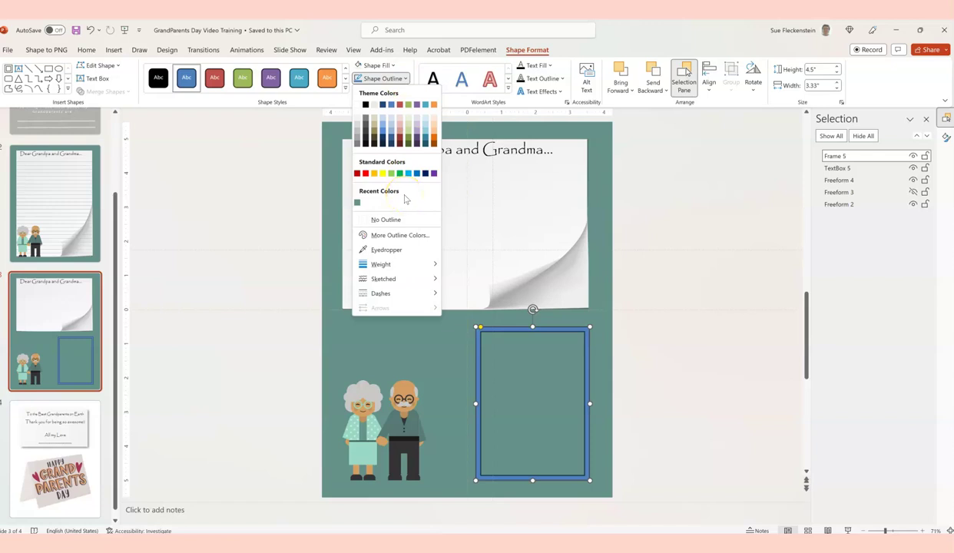
left_click(384, 250)
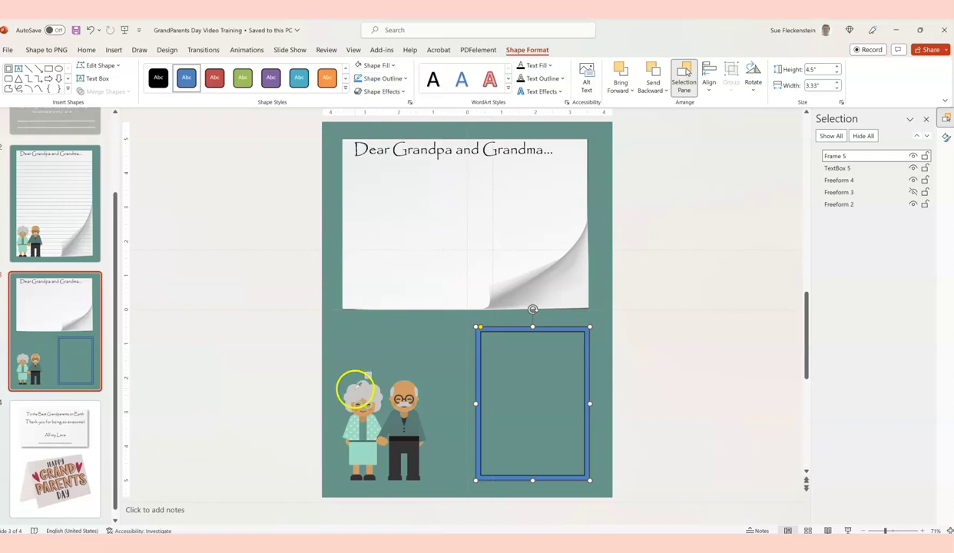
left_click(355, 388)
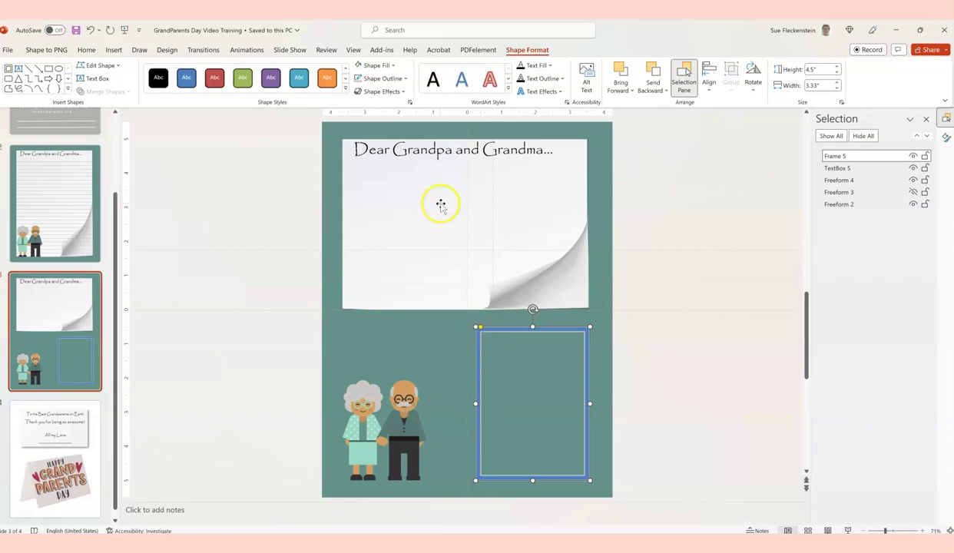
Step: Fill the frame with the sampled light grey and re-sample the outline from the grandmother
left_click(392, 66)
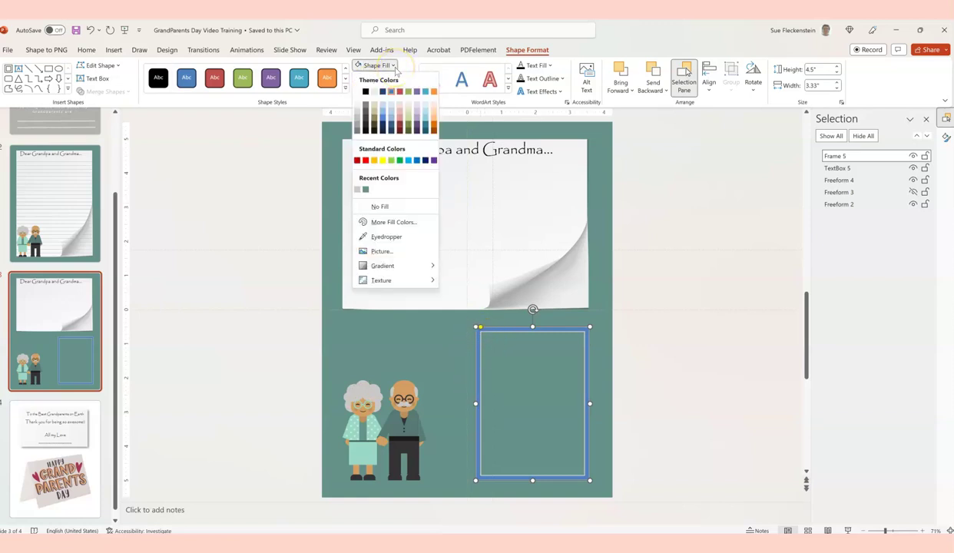
left_click(357, 190)
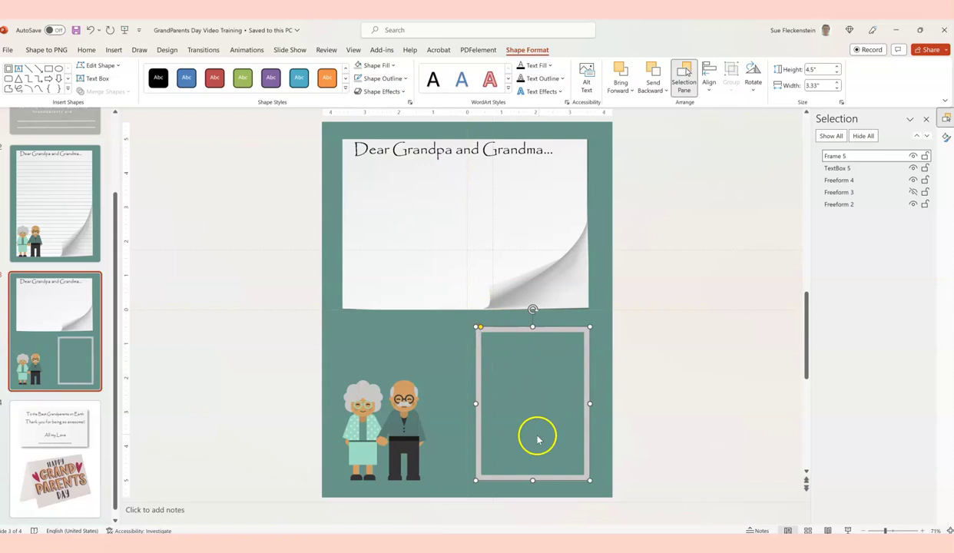
left_click(383, 78)
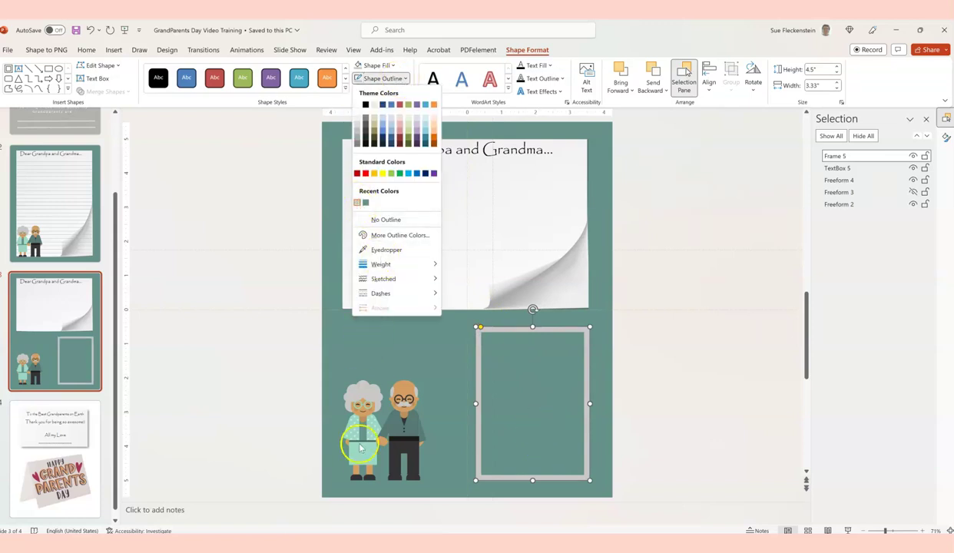
left_click(362, 249)
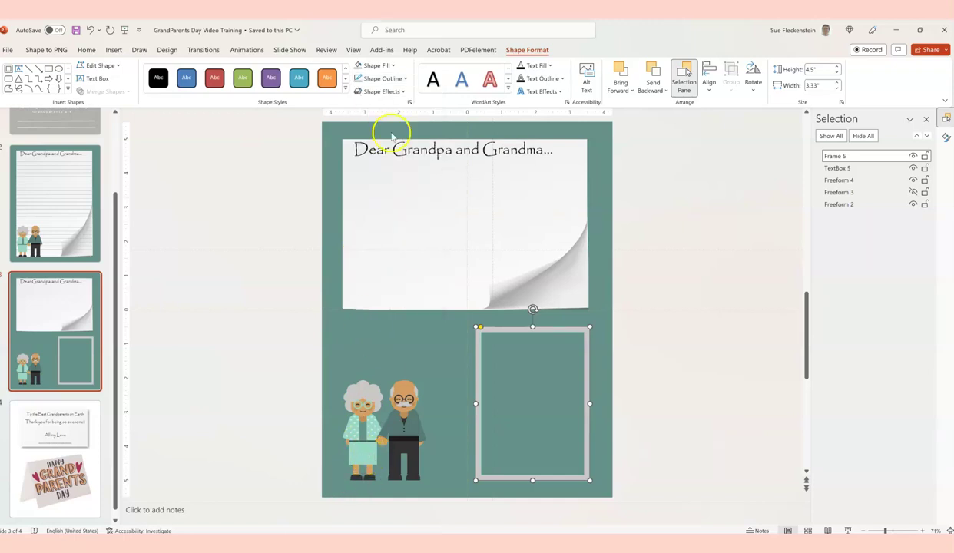
left_click(709, 347)
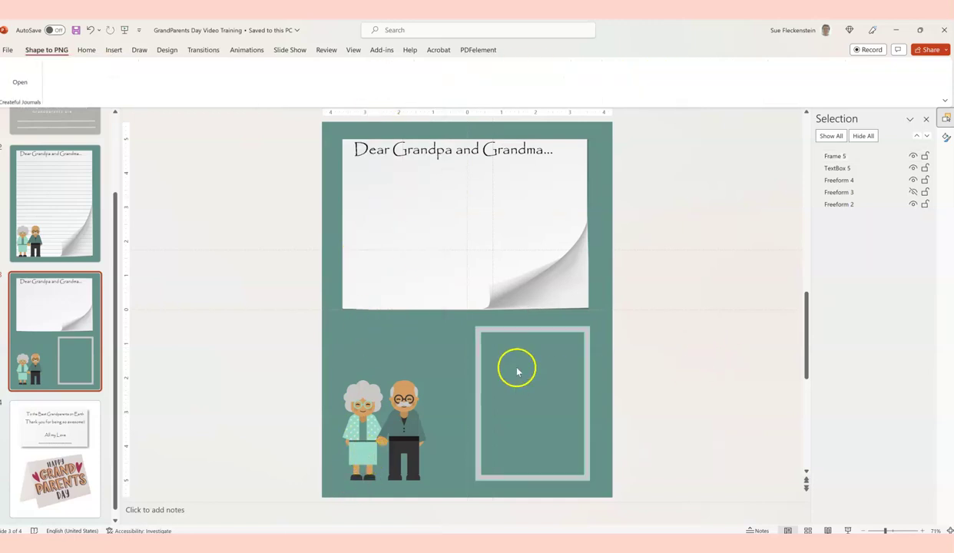